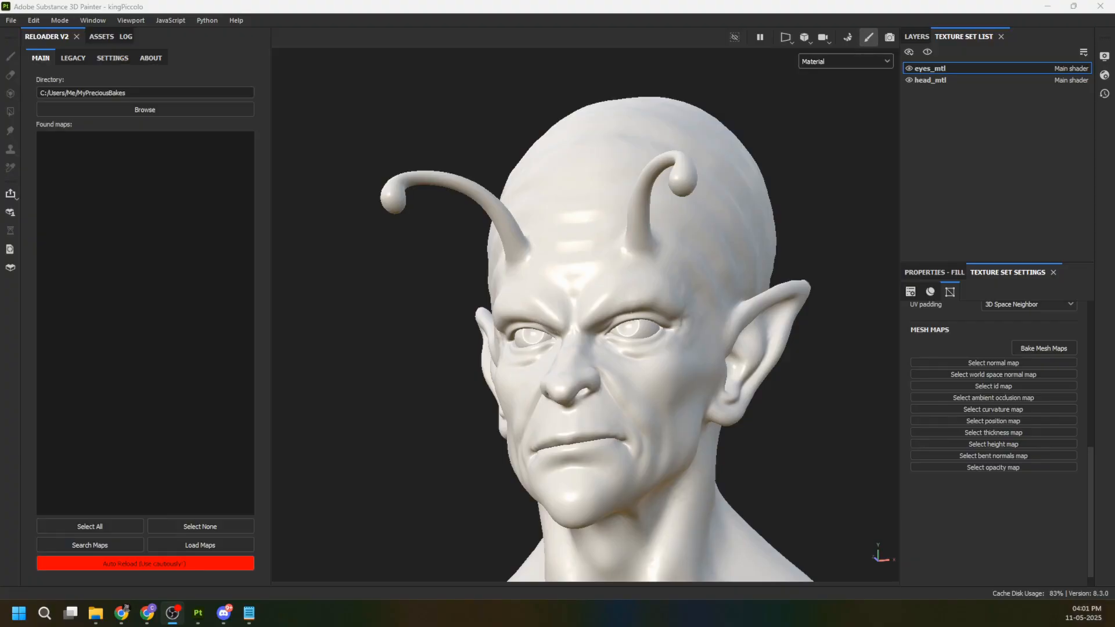
Set the Reloader directory to E:\Personal_Projects\KingPiccoloBust_Project\Marmoset5, load the found mesh maps, and select the head_mtl texture set.
{"action": "left_click", "coordinate": [151, 92]}
{"action": "key", "text": "ctrl+a"}
{"action": "type", "text": "E:\\Personal_Projects\\KingPiccoloBust_Project\\Marmoset5"}
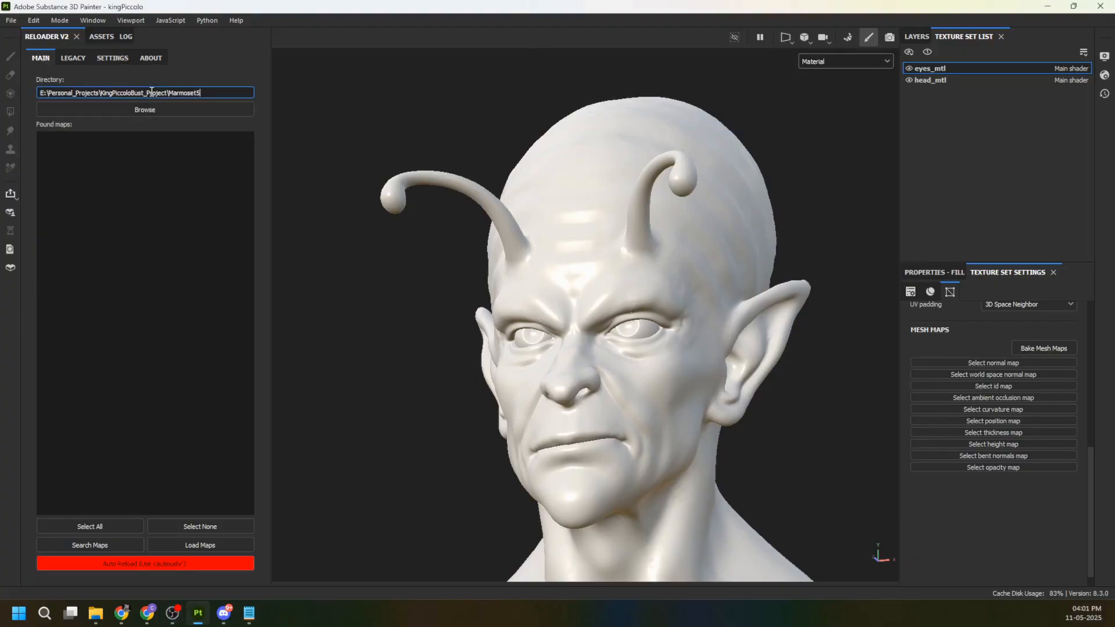
{"action": "left_click", "coordinate": [134, 541]}
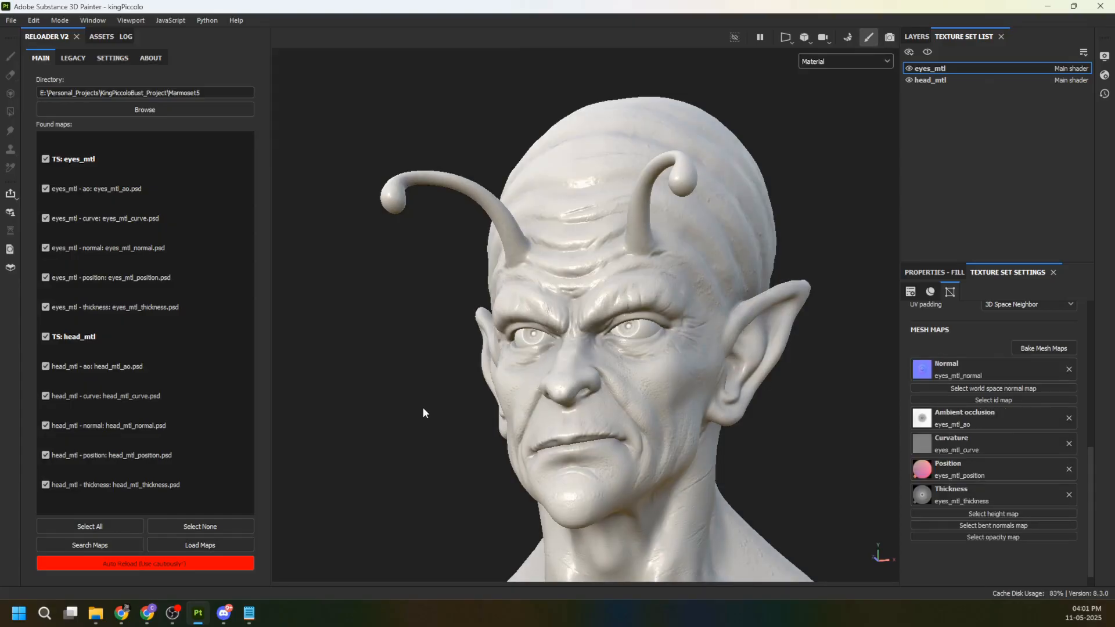
{"action": "left_click_drag", "start_coordinate": [423, 407], "coordinate": [460, 365], "text": "alt"}
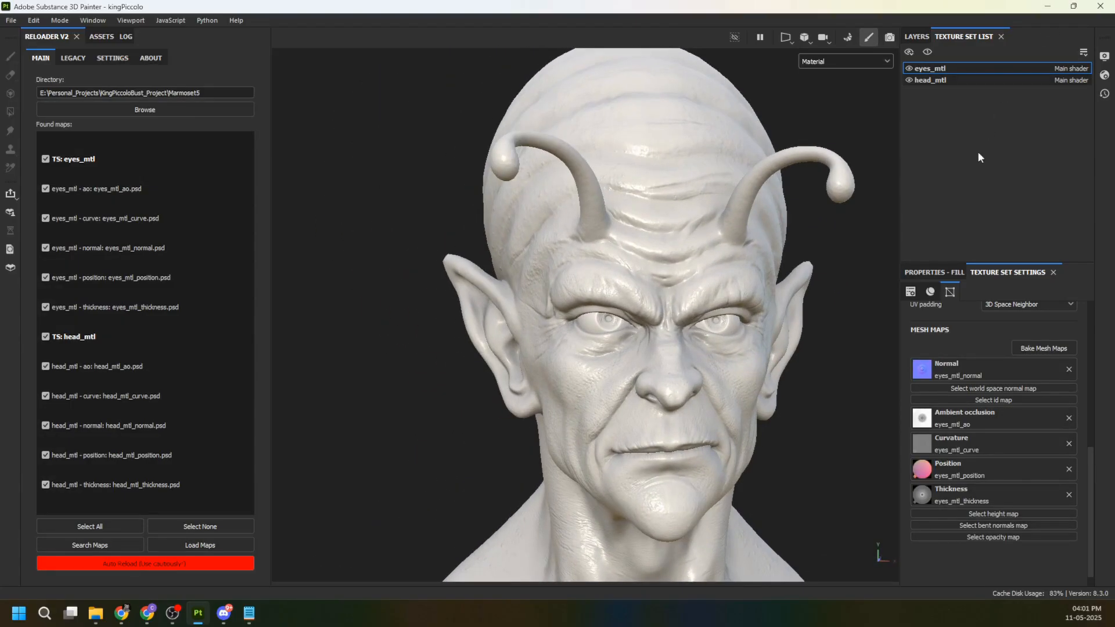
{"action": "left_click", "coordinate": [958, 80]}
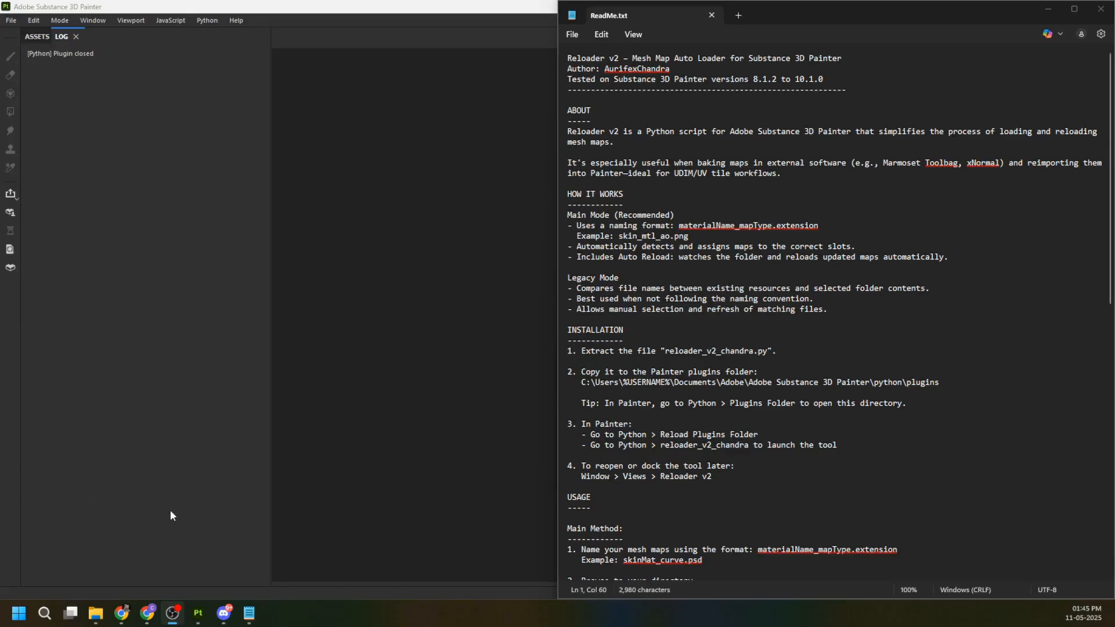
Copy reloader_v2_chandra.py from the Reloader v2 folder in File Explorer into Substance 3D Painter's Python plugins folder.
{"action": "left_click", "coordinate": [96, 613]}
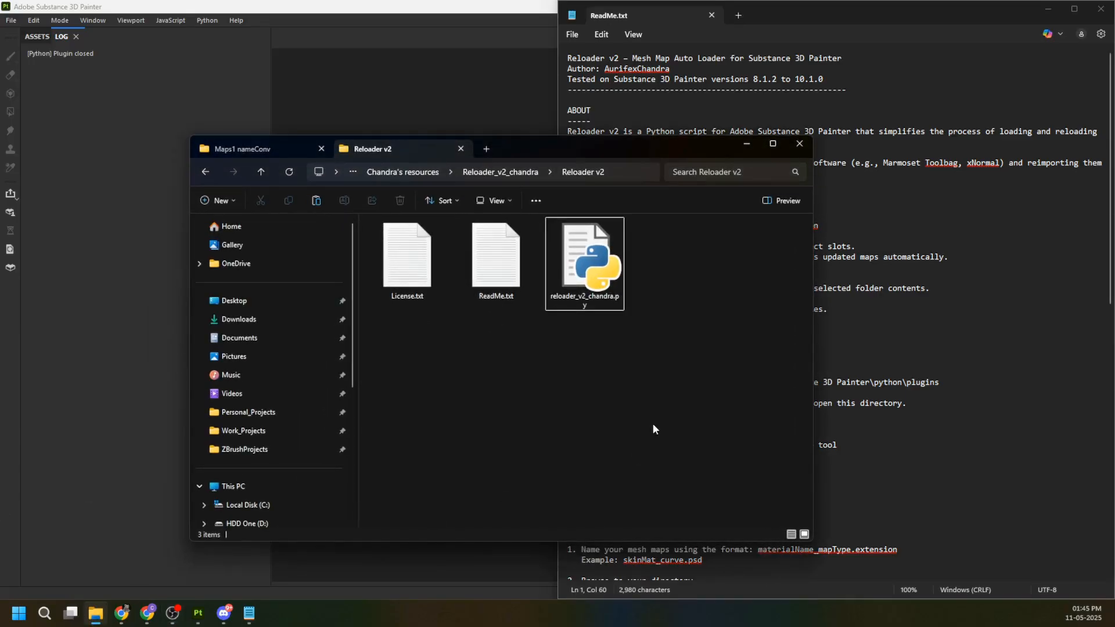
{"action": "left_click_drag", "start_coordinate": [669, 317], "coordinate": [618, 266]}
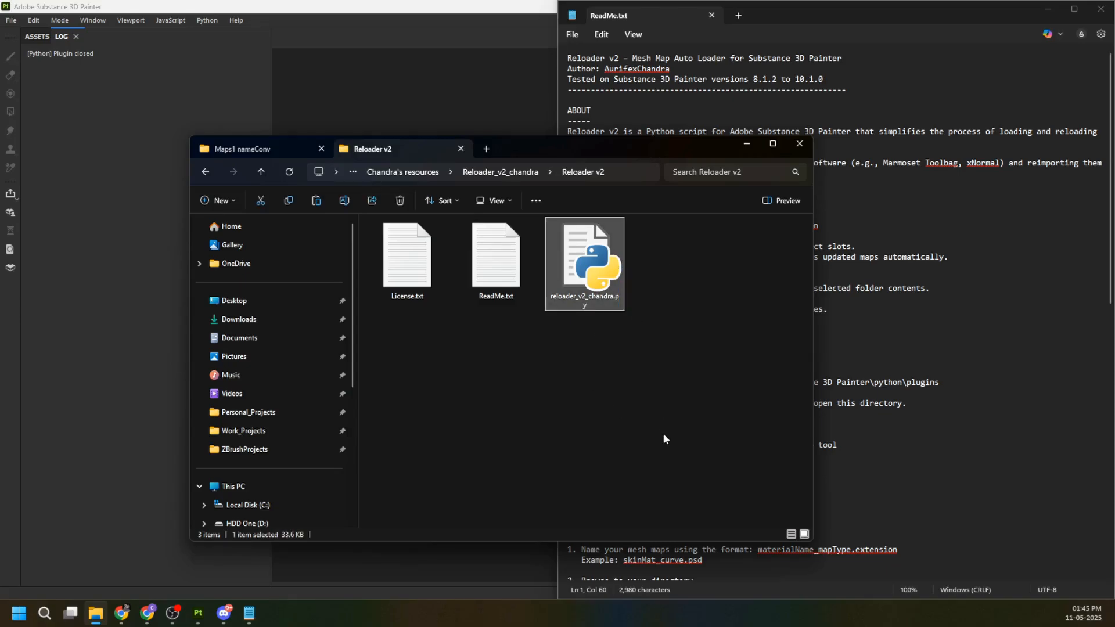
{"action": "left_click", "coordinate": [421, 87]}
{"action": "left_click", "coordinate": [213, 18]}
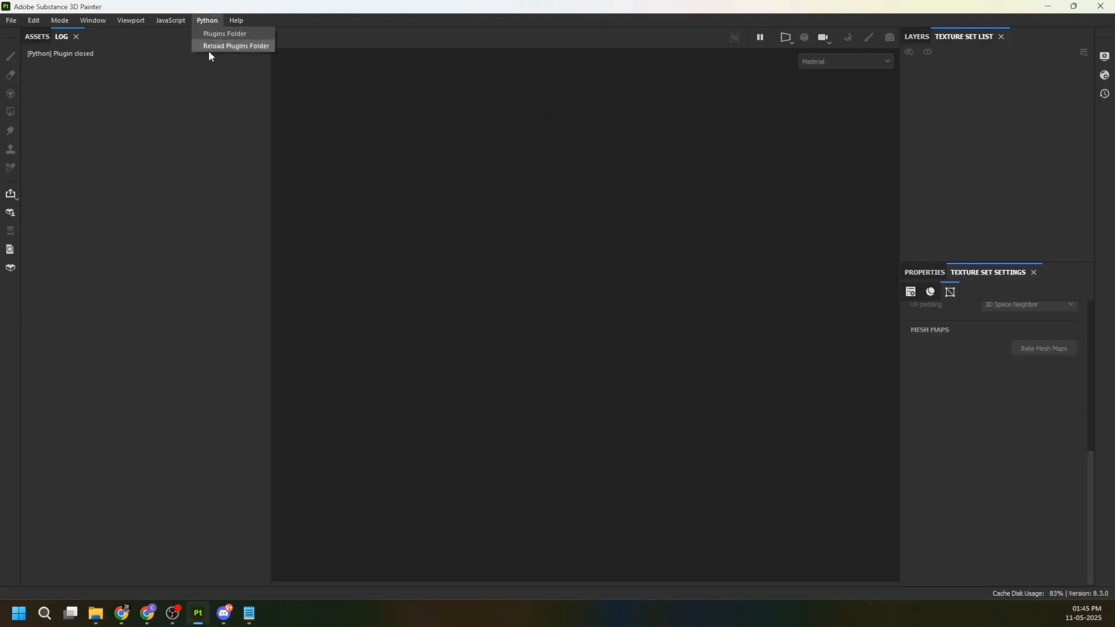
{"action": "left_click", "coordinate": [216, 33]}
{"action": "double_click", "coordinate": [203, 112]}
{"action": "key", "text": "ctrl+v"}
{"action": "left_click", "coordinate": [250, 177]}
{"action": "left_click", "coordinate": [1047, 7]}
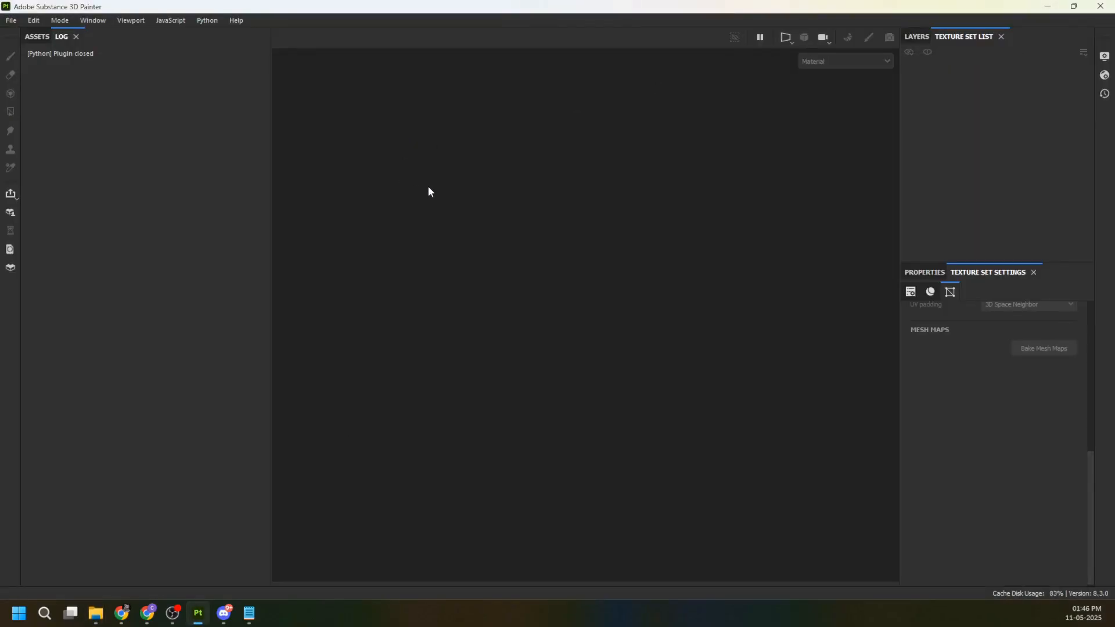
Reload the Python plugins folder and enable the reloader_v2_chandra plugin.
{"action": "left_click", "coordinate": [205, 23]}
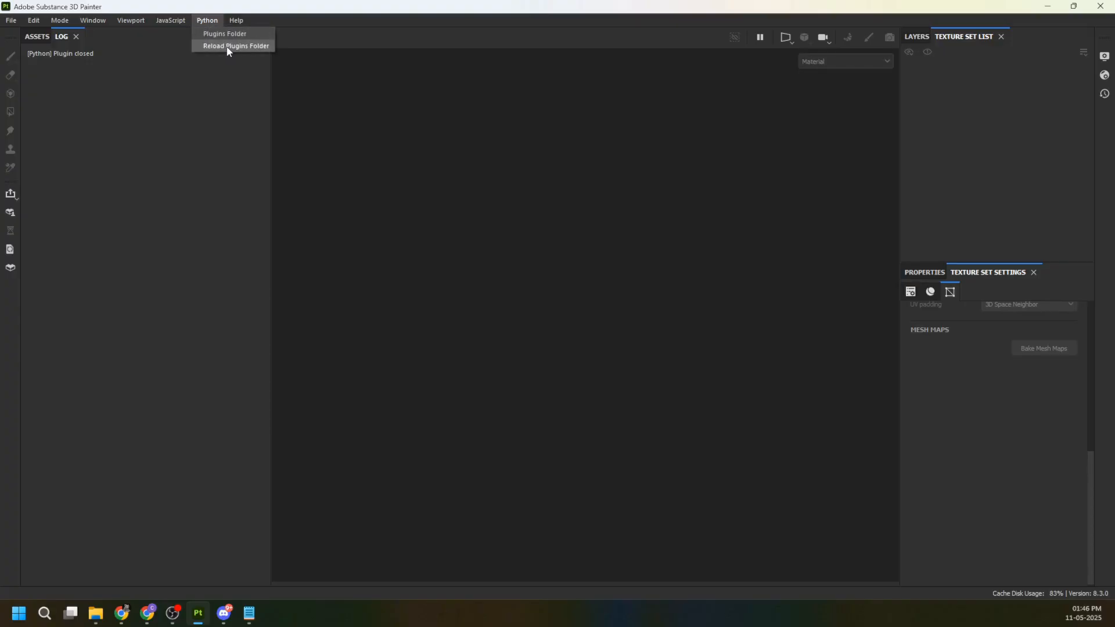
{"action": "left_click", "coordinate": [225, 47]}
{"action": "left_click", "coordinate": [209, 22]}
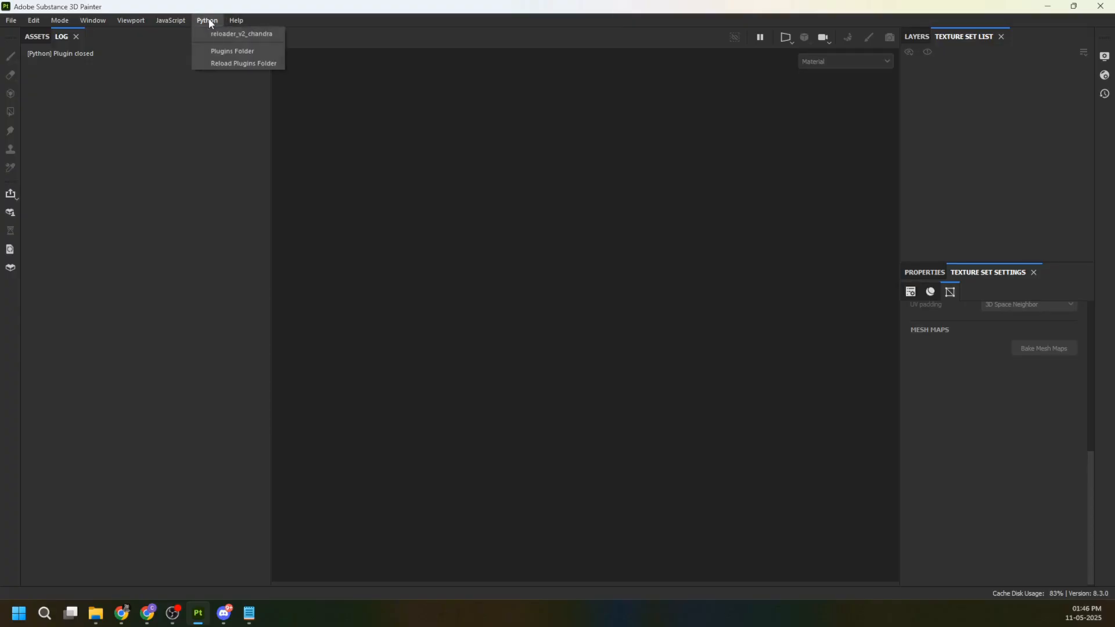
{"action": "left_click", "coordinate": [267, 35]}
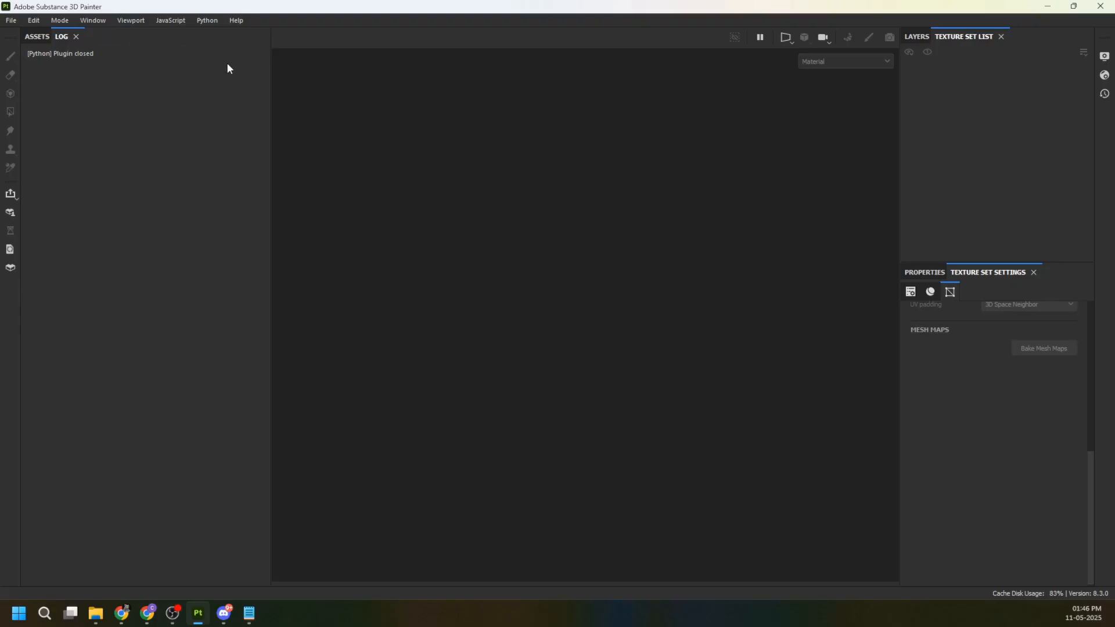
Show the Reloader v2 view and dock it together with the Assets and Log panels.
{"action": "left_click", "coordinate": [93, 21]}
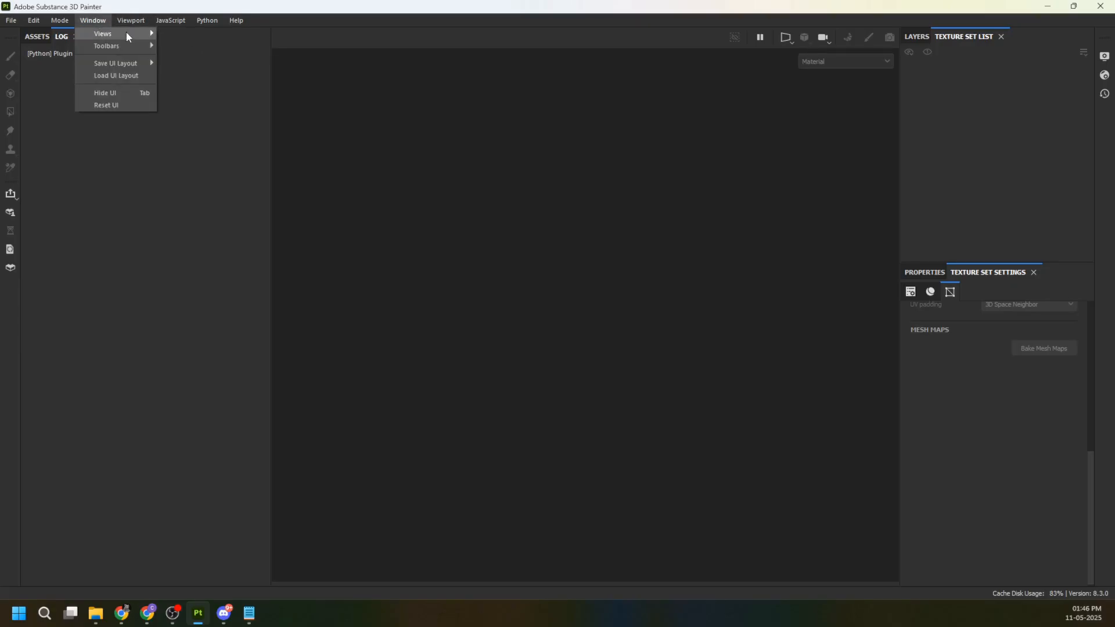
{"action": "mouse_move", "coordinate": [127, 34]}
{"action": "left_click", "coordinate": [203, 212]}
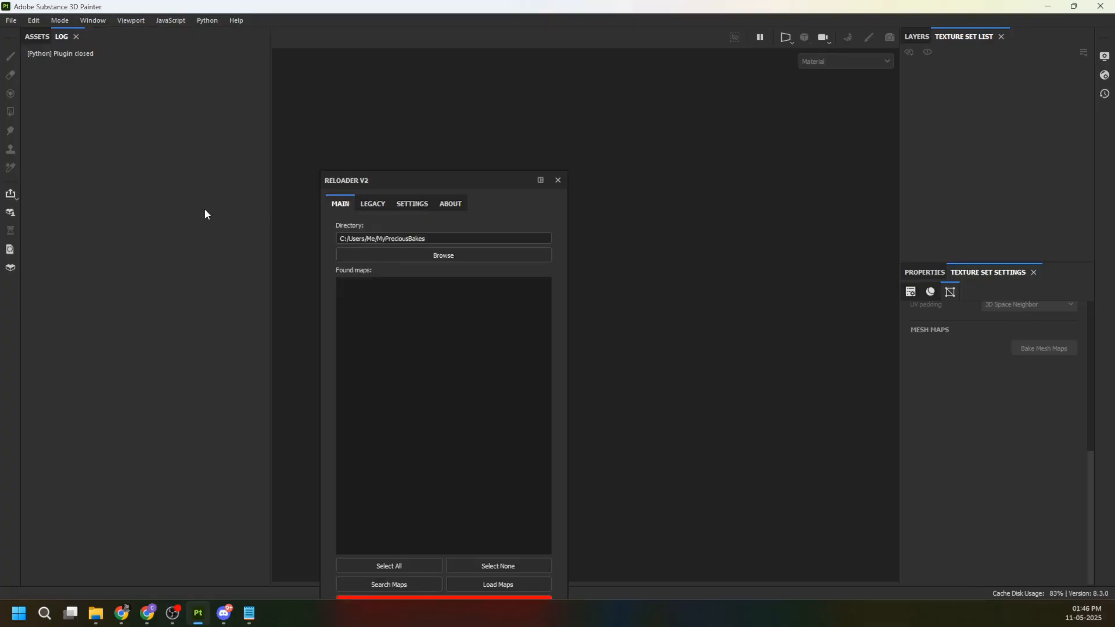
{"action": "left_click_drag", "start_coordinate": [455, 173], "coordinate": [129, 168]}
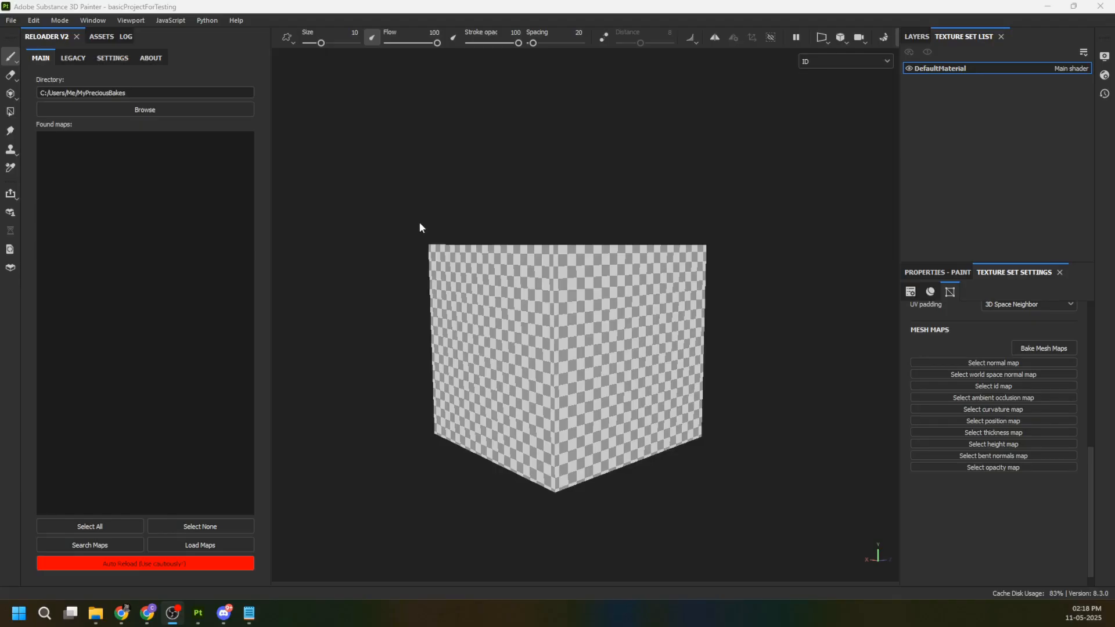
Switch to File Explorer and open the Maps2 NameConv folder inside TestImages.
{"action": "left_click", "coordinate": [231, 299]}
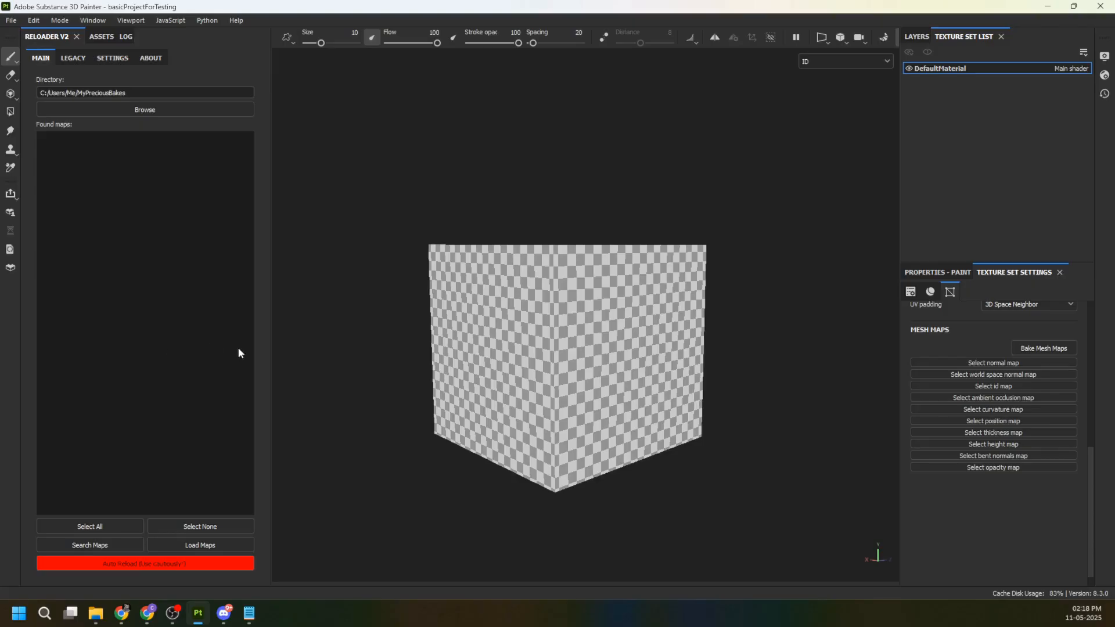
{"action": "left_click", "coordinate": [91, 614]}
{"action": "left_click", "coordinate": [69, 552]}
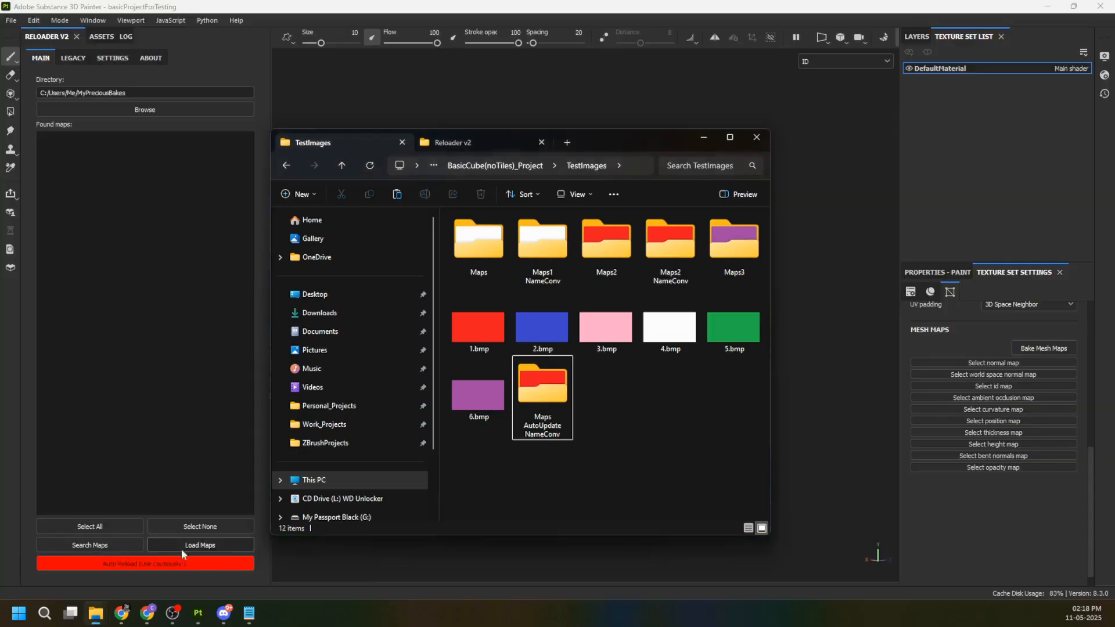
{"action": "double_click", "coordinate": [669, 287]}
{"action": "left_click_drag", "start_coordinate": [636, 146], "coordinate": [628, 468]}
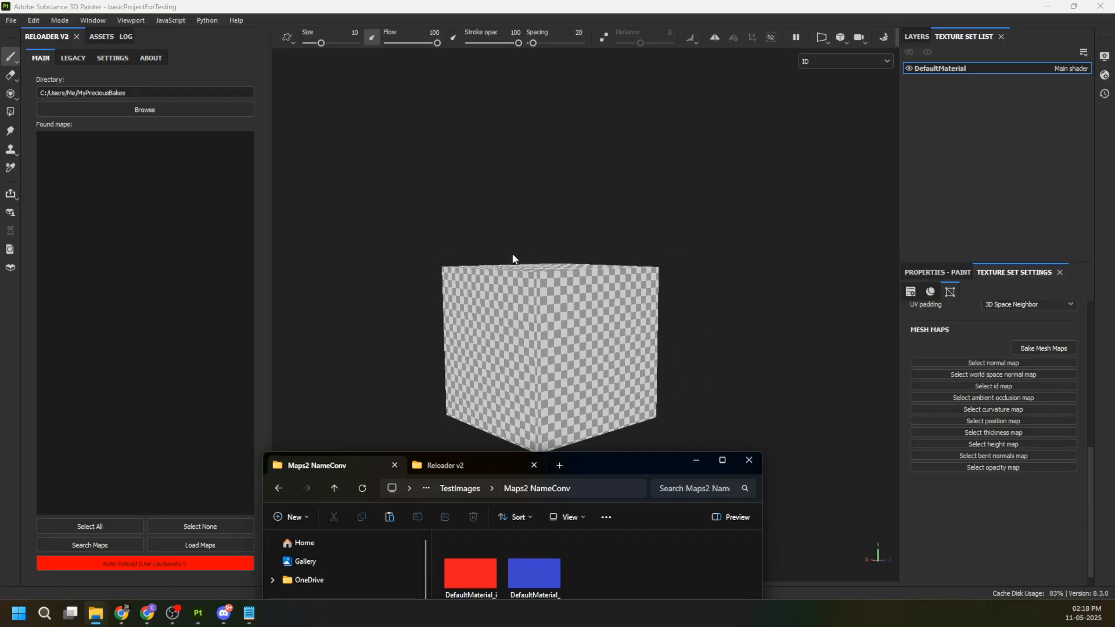
Return to Substance 3D Painter and switch the cube's viewport display to Material.
{"action": "left_click_drag", "start_coordinate": [514, 255], "coordinate": [547, 278], "text": "alt"}
{"action": "key", "text": "m"}
{"action": "middle_click_drag", "start_coordinate": [572, 260], "coordinate": [568, 223], "text": "alt"}
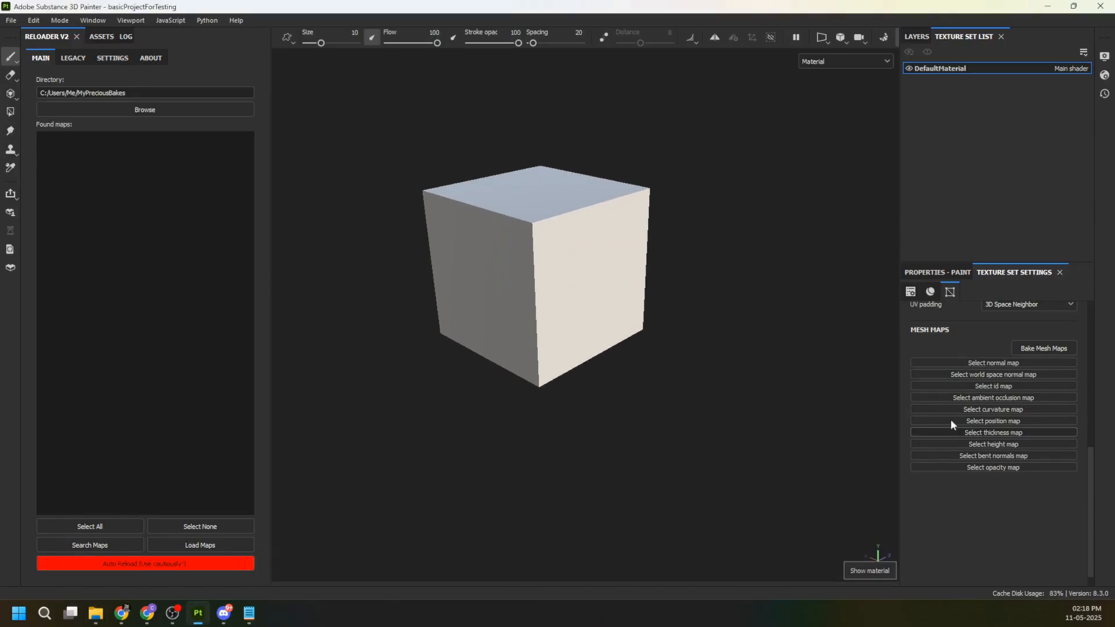
Bring back the Maps2 NameConv folder window and examine how DefaultMaterial_id.bmp and the opacity map are named.
{"action": "mouse_move", "coordinate": [96, 613]}
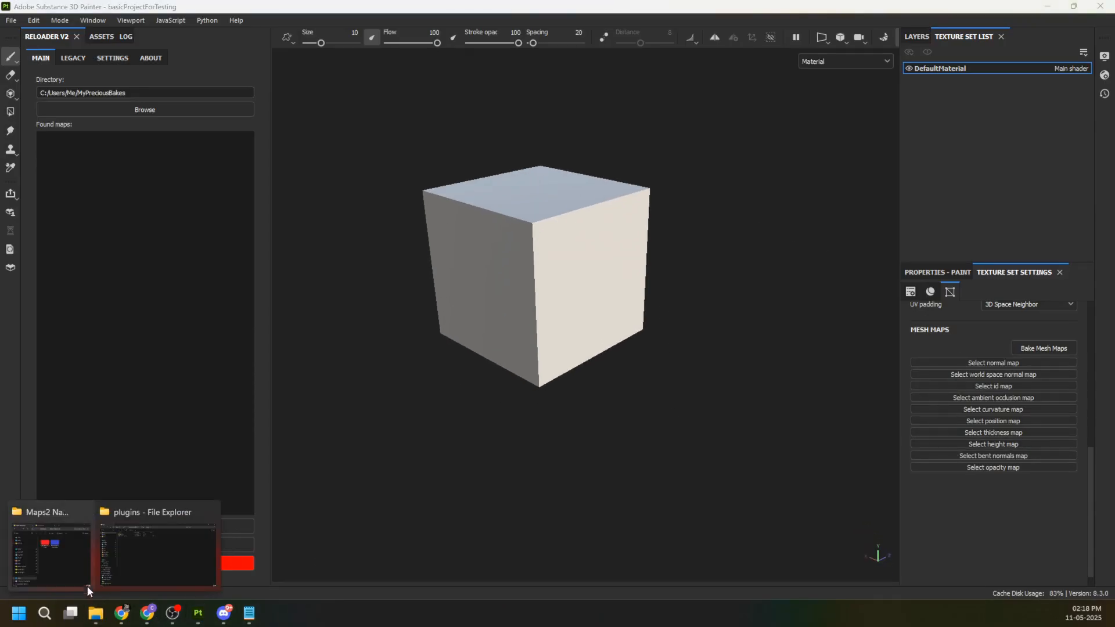
{"action": "left_click", "coordinate": [70, 557]}
{"action": "left_click_drag", "start_coordinate": [575, 474], "coordinate": [579, 136]}
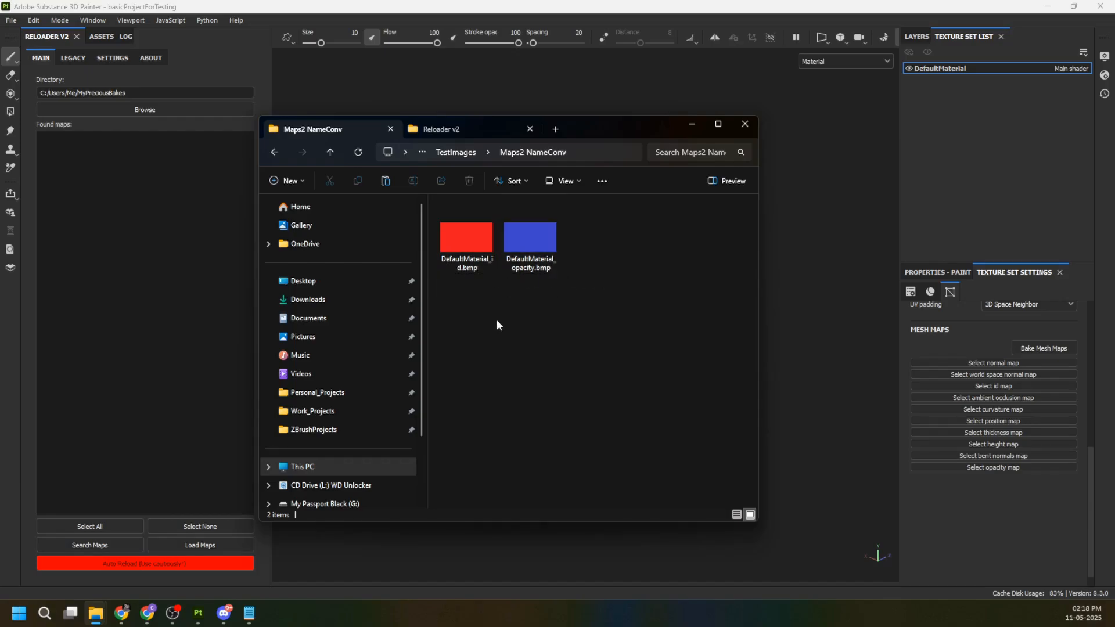
{"action": "left_click", "coordinate": [464, 270]}
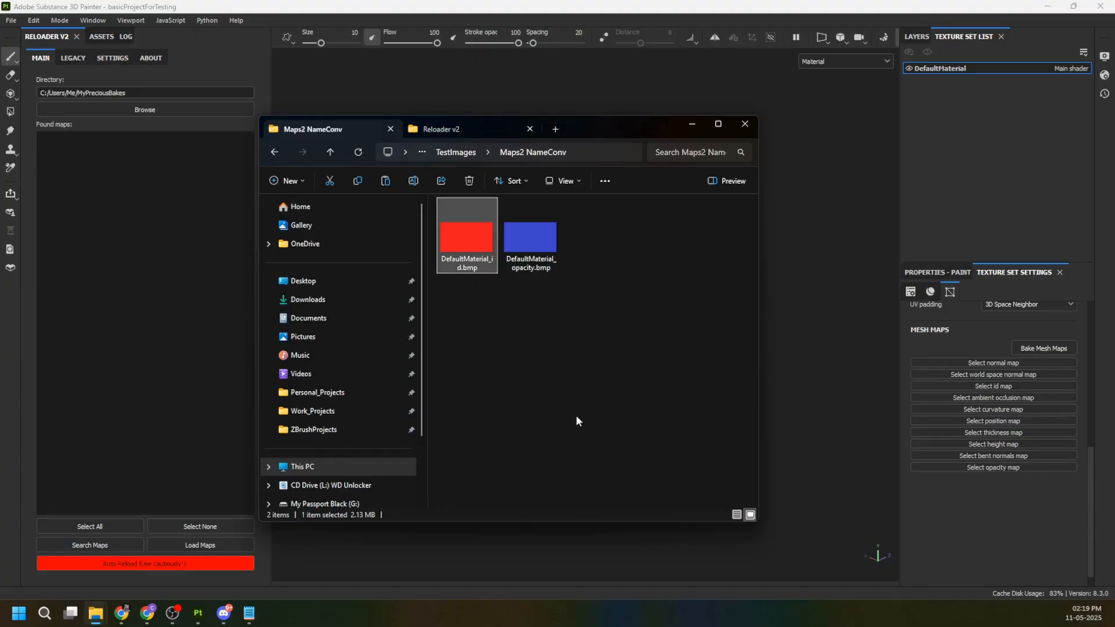
Review the suffixes under Reloader's custom mesh map suffix option, switching it on and back off, and return to the main page.
{"action": "left_click", "coordinate": [158, 249]}
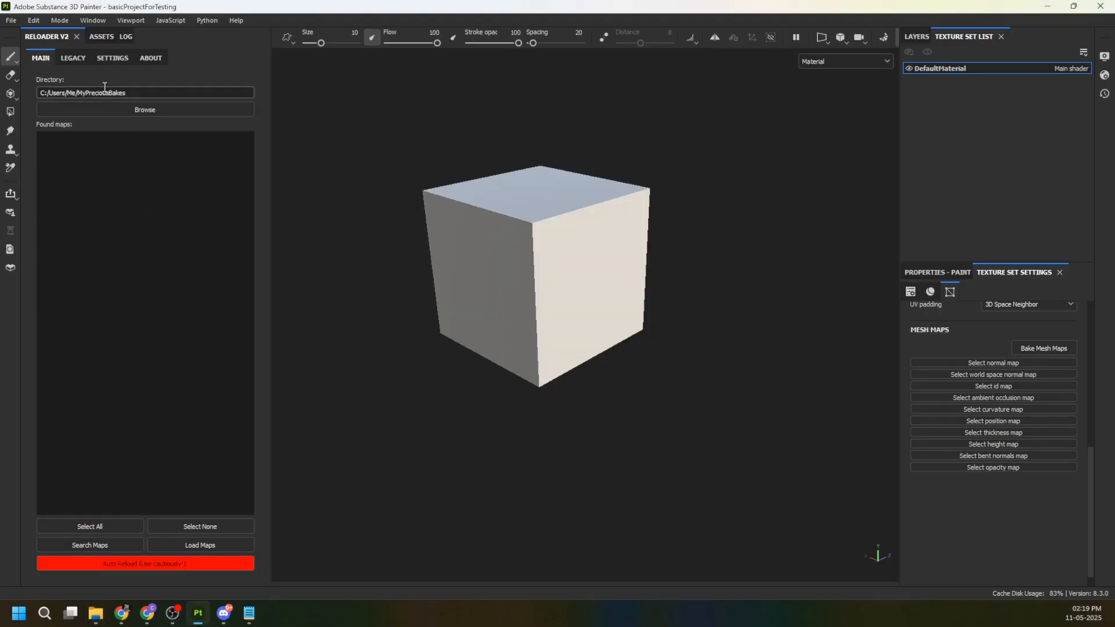
{"action": "left_click", "coordinate": [107, 59]}
{"action": "left_click", "coordinate": [82, 149]}
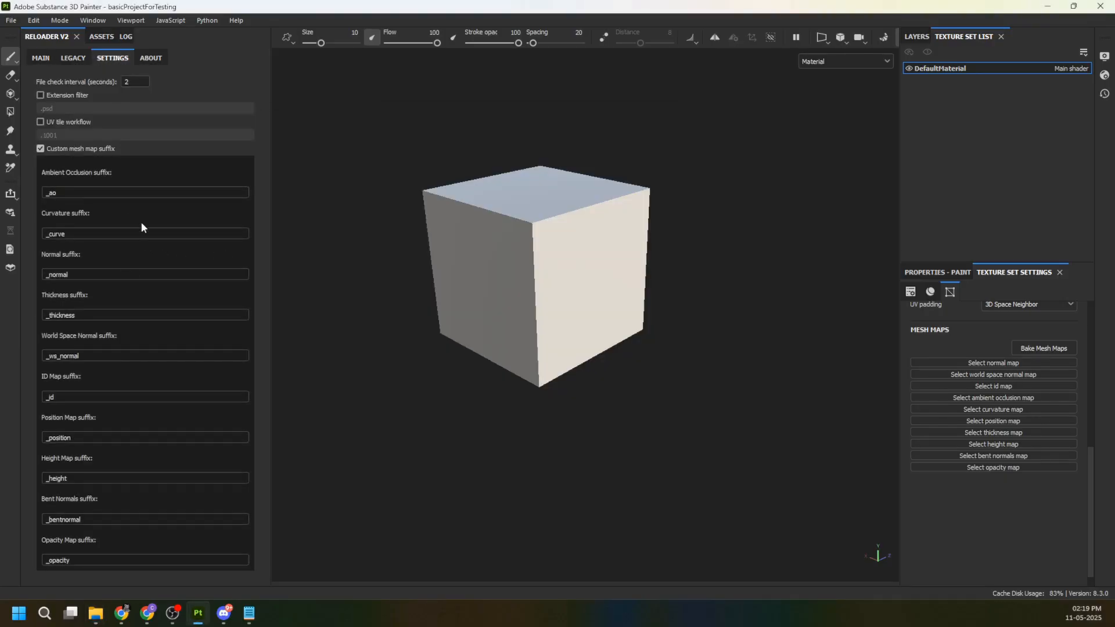
{"action": "left_click", "coordinate": [84, 148]}
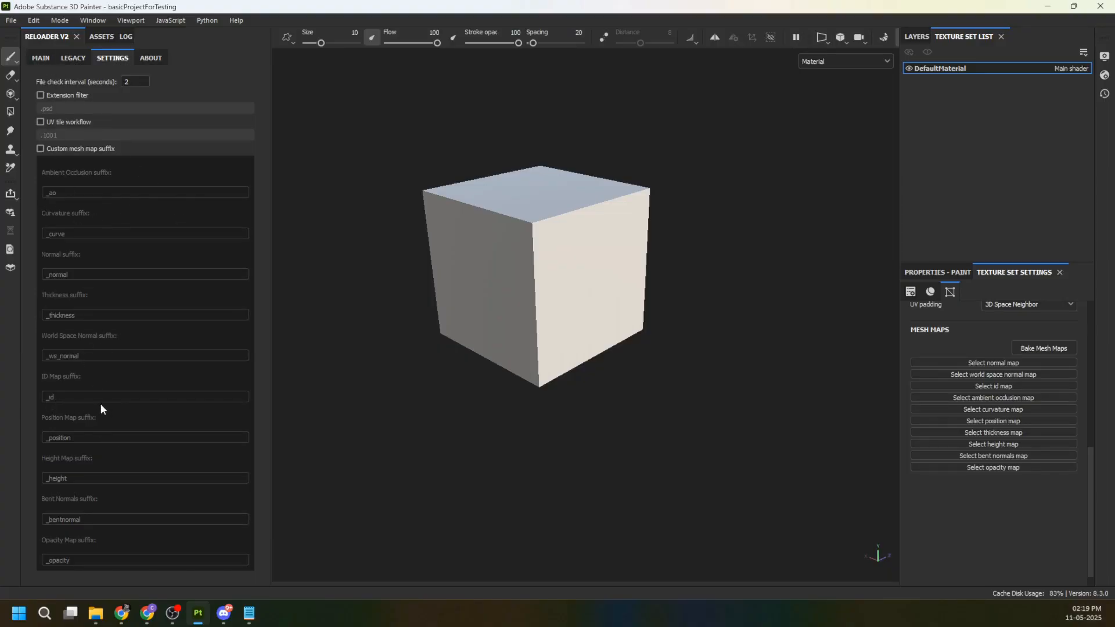
{"action": "left_click", "coordinate": [40, 58]}
Copy the path of the TestImages\Maps2 NameConv folder from File Explorer and set it as the Reloader directory.
{"action": "mouse_move", "coordinate": [95, 612]}
{"action": "left_click", "coordinate": [81, 575]}
{"action": "left_click", "coordinate": [475, 286]}
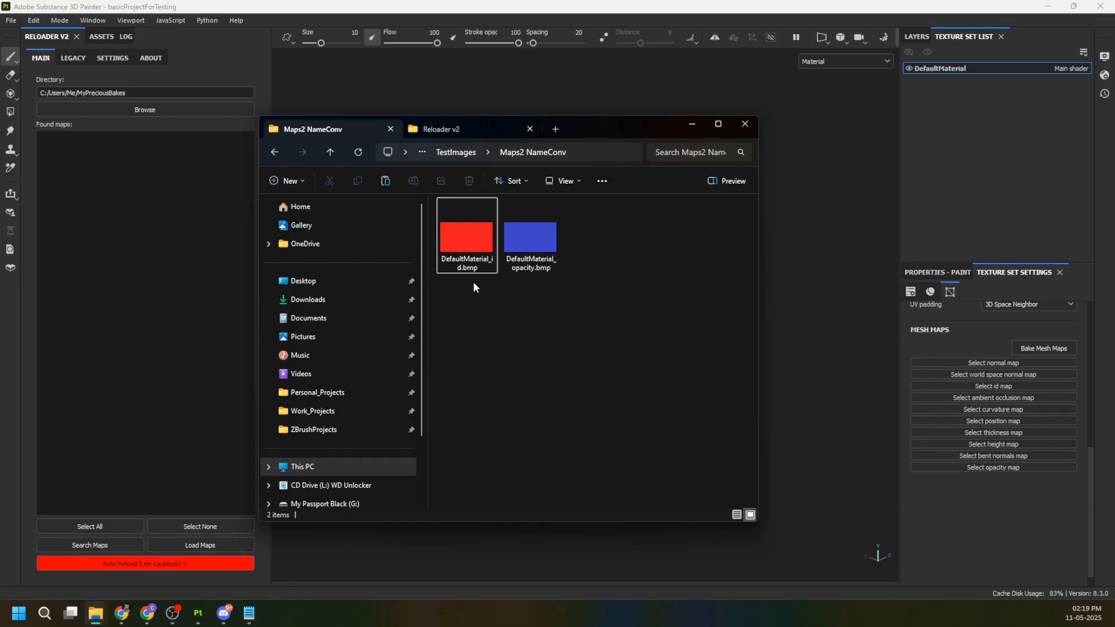
{"action": "left_click_drag", "start_coordinate": [498, 324], "coordinate": [587, 146]}
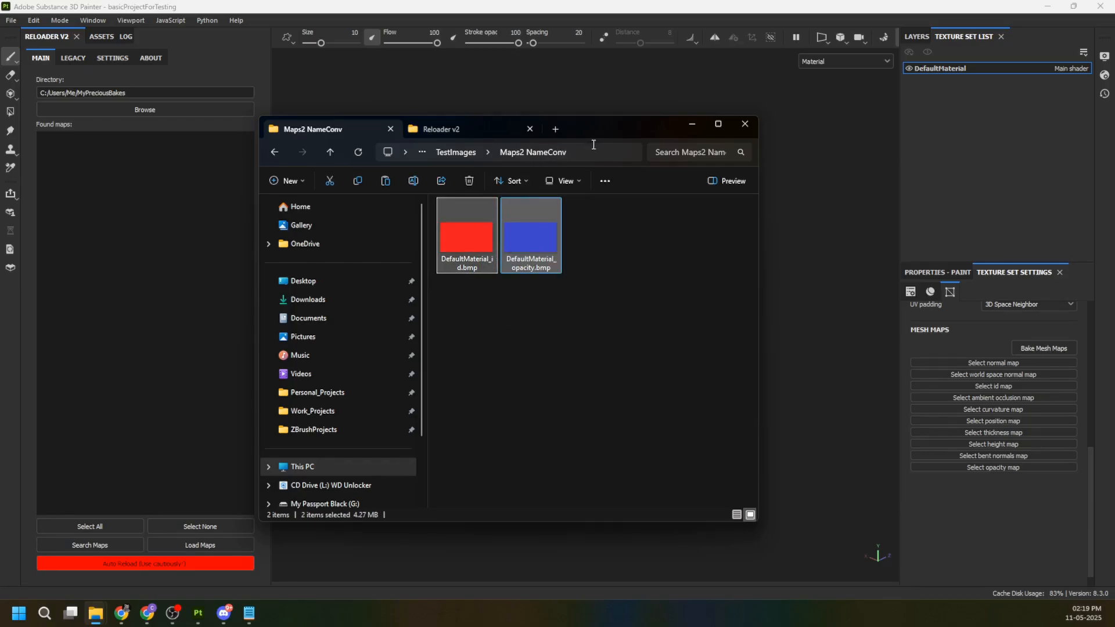
{"action": "left_click", "coordinate": [588, 145]}
{"action": "left_click", "coordinate": [630, 341]}
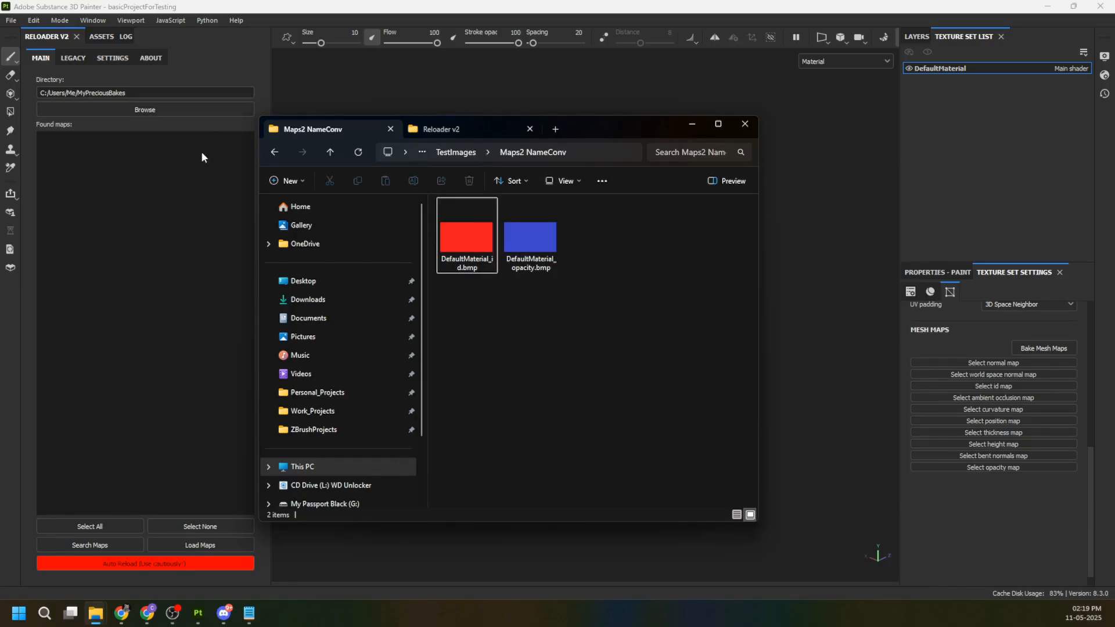
{"action": "triple_click", "coordinate": [145, 93]}
{"action": "key", "text": "ctrl+v"}
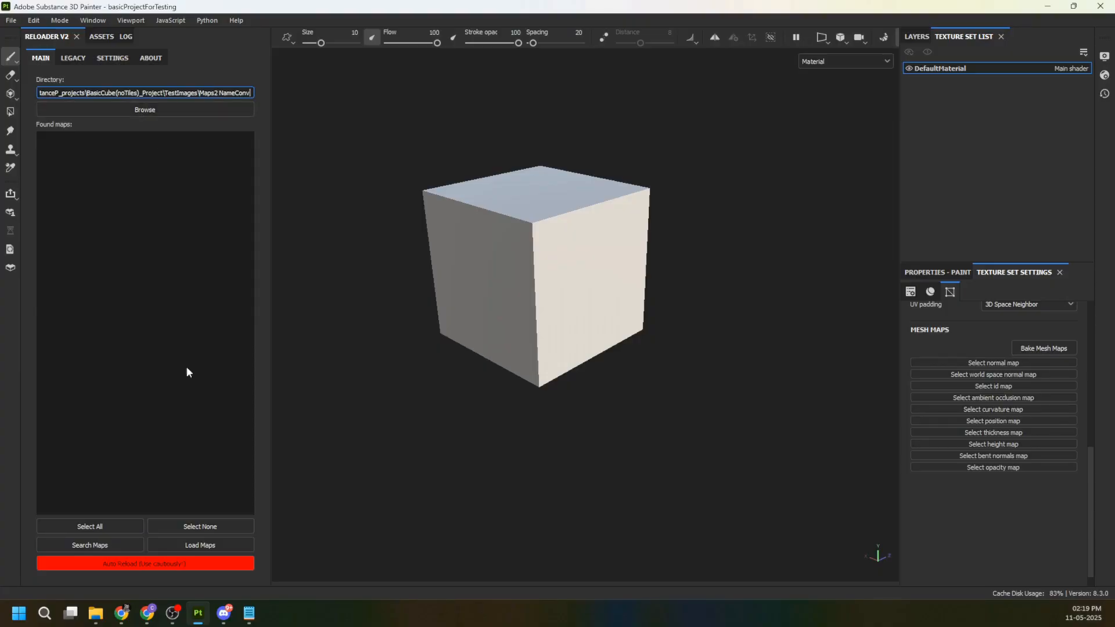
Search for and load the DefaultMaterial id and opacity maps, and display the ID mesh map on the cube.
{"action": "left_click", "coordinate": [105, 545]}
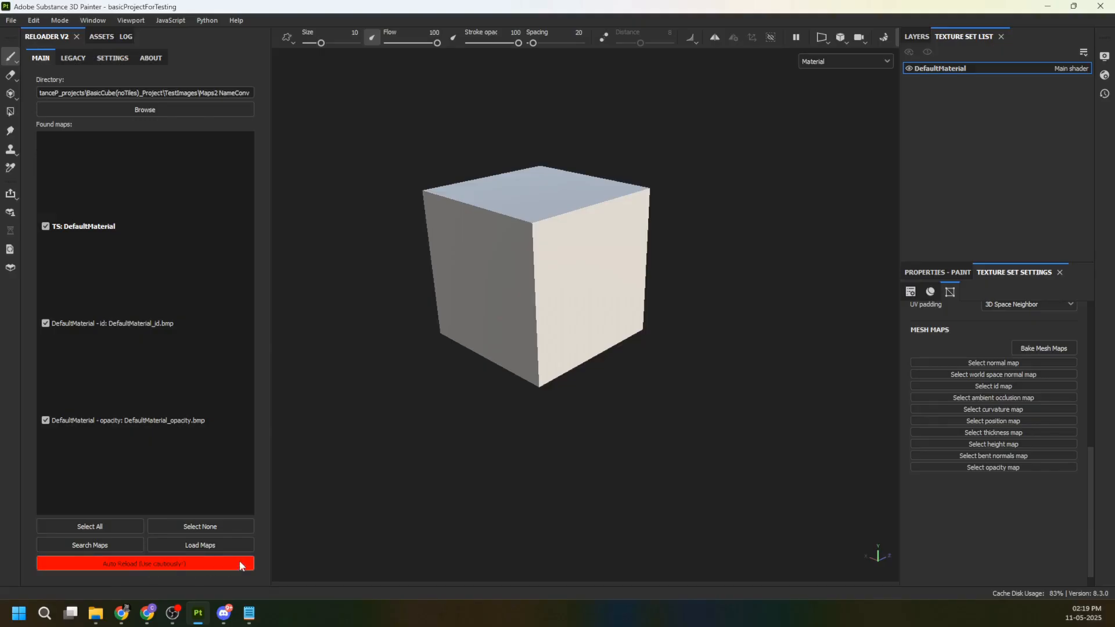
{"action": "left_click", "coordinate": [200, 545]}
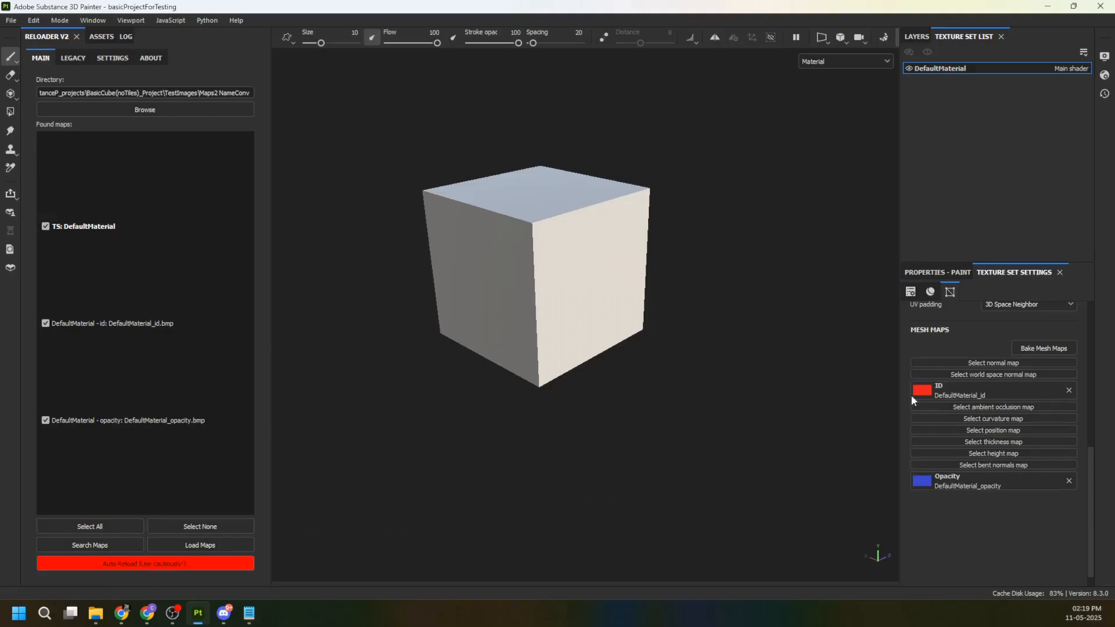
{"action": "left_click_drag", "start_coordinate": [588, 309], "coordinate": [832, 71], "text": "alt"}
{"action": "left_click", "coordinate": [843, 61]}
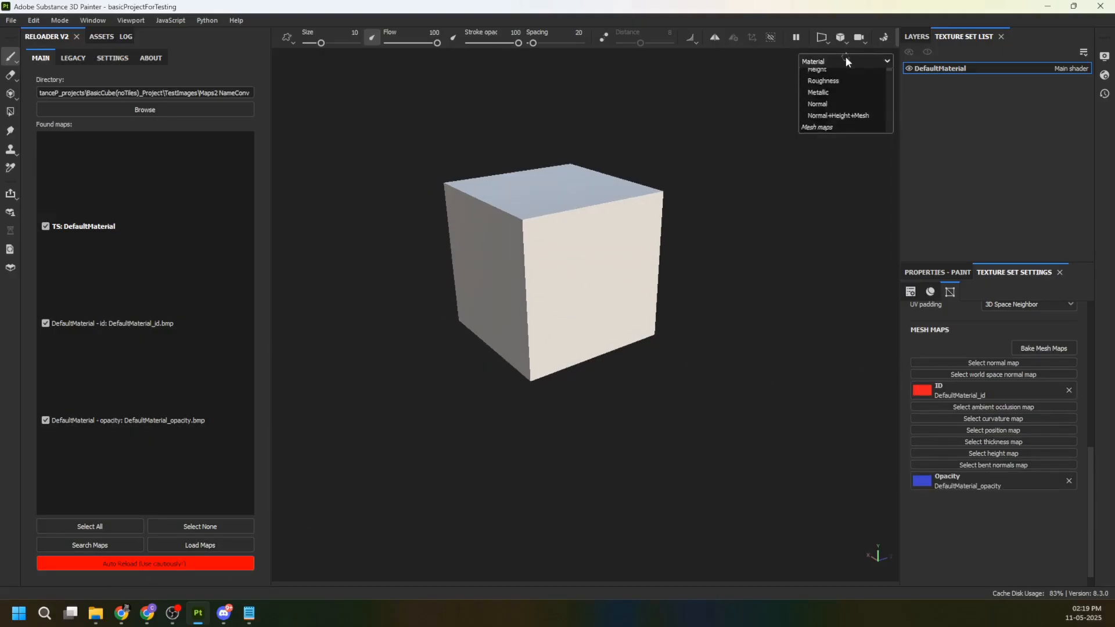
{"action": "scroll", "coordinate": [846, 145], "scroll_direction": "down", "scroll_amount": 4}
{"action": "left_click", "coordinate": [838, 147]}
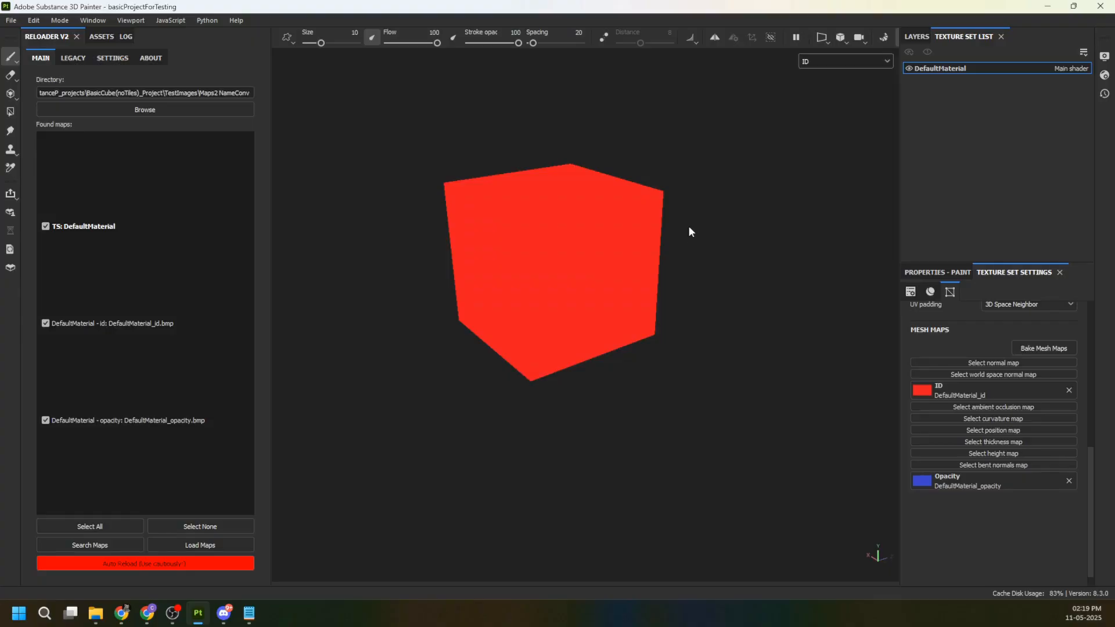
{"action": "left_click_drag", "start_coordinate": [665, 208], "coordinate": [759, 252], "text": "alt"}
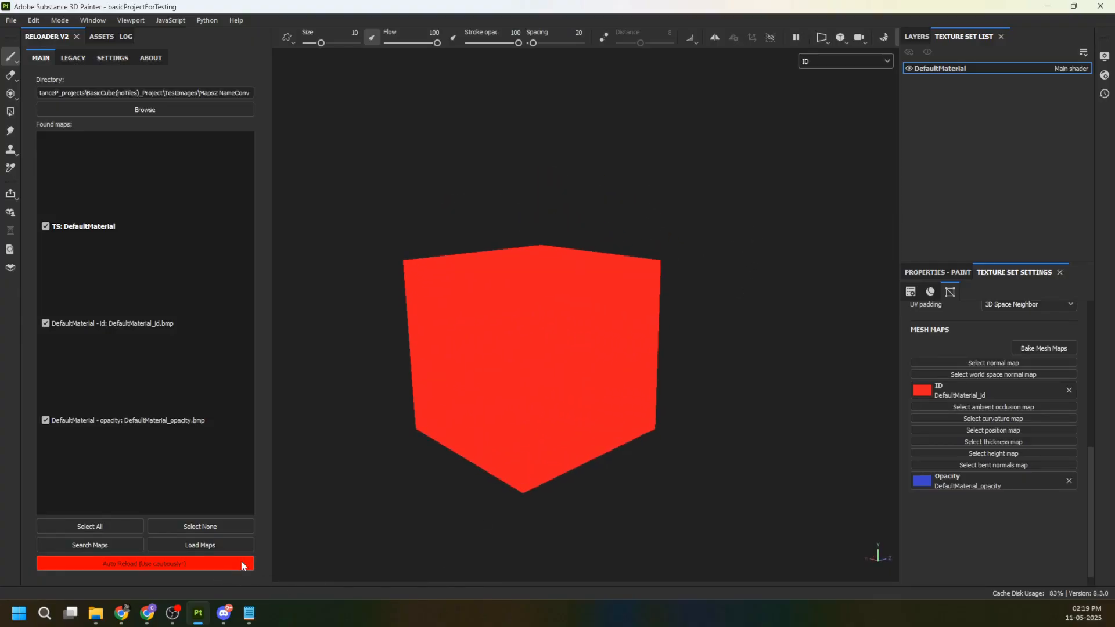
Copy the path of the TestImages\Maps1 NameConv folder in File Explorer and set it as the Reloader directory.
{"action": "mouse_move", "coordinate": [96, 613]}
{"action": "left_click", "coordinate": [62, 556]}
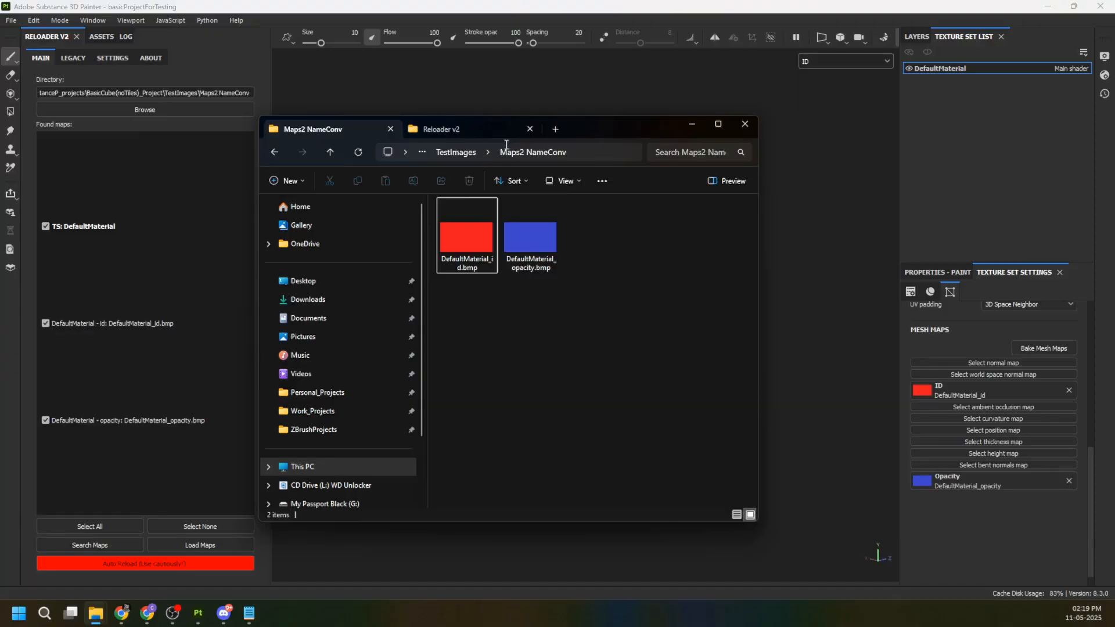
{"action": "left_click", "coordinate": [455, 151]}
{"action": "double_click", "coordinate": [597, 230]}
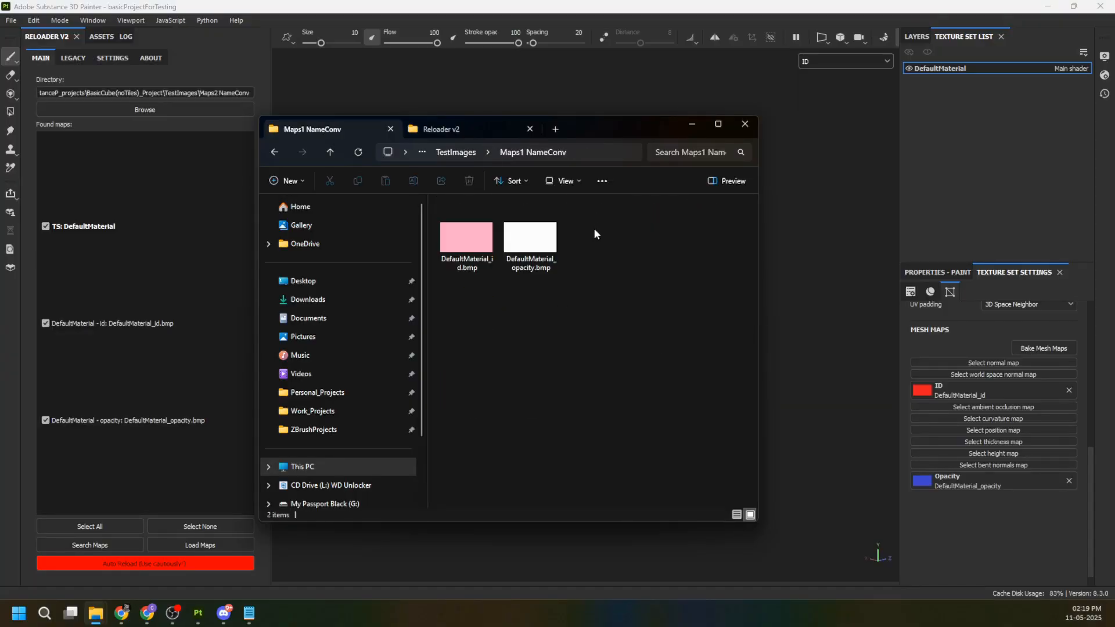
{"action": "left_click_drag", "start_coordinate": [605, 136], "coordinate": [643, 198]}
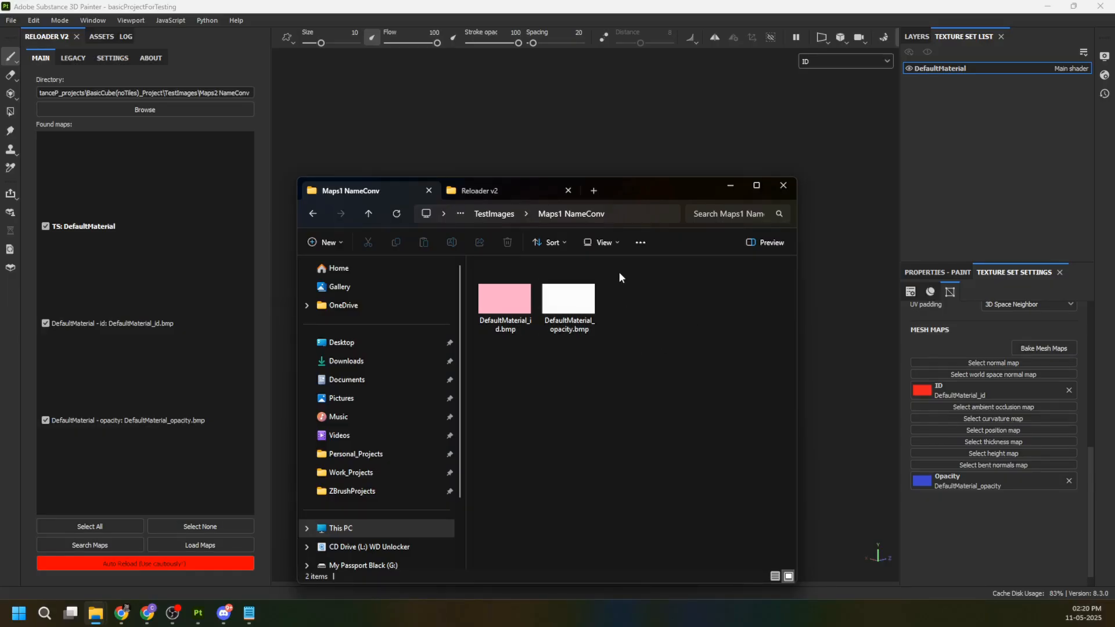
{"action": "left_click", "coordinate": [632, 218]}
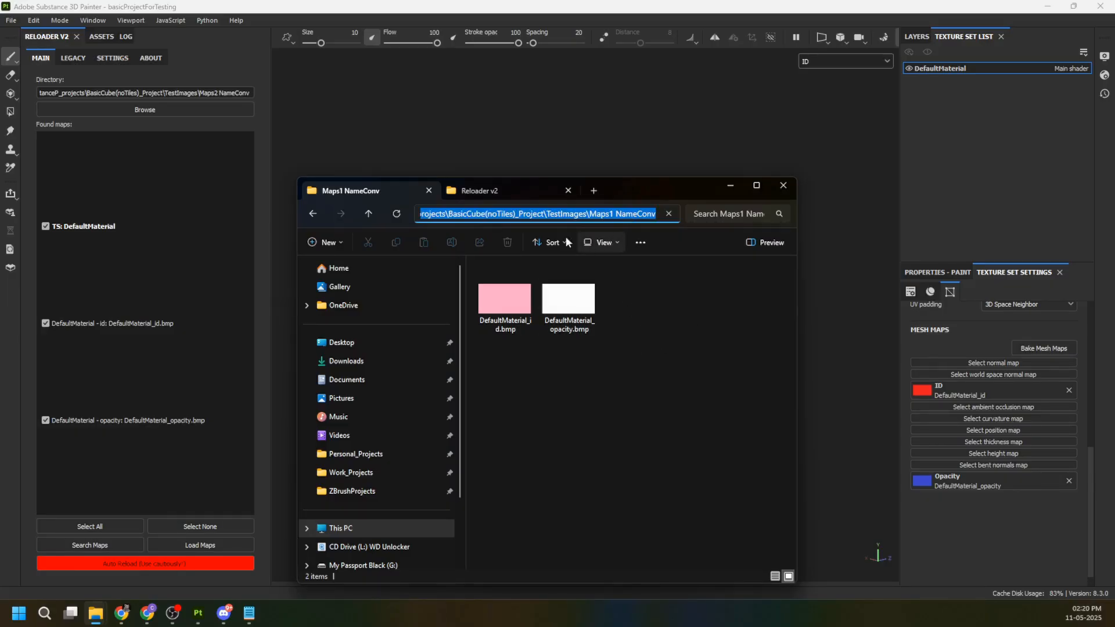
{"action": "triple_click", "coordinate": [229, 93]}
{"action": "key", "text": "ctrl+v"}
Search the Maps1 NameConv directory for maps, load the DefaultMaterial id and opacity maps, and inspect the cube.
{"action": "left_click", "coordinate": [134, 547]}
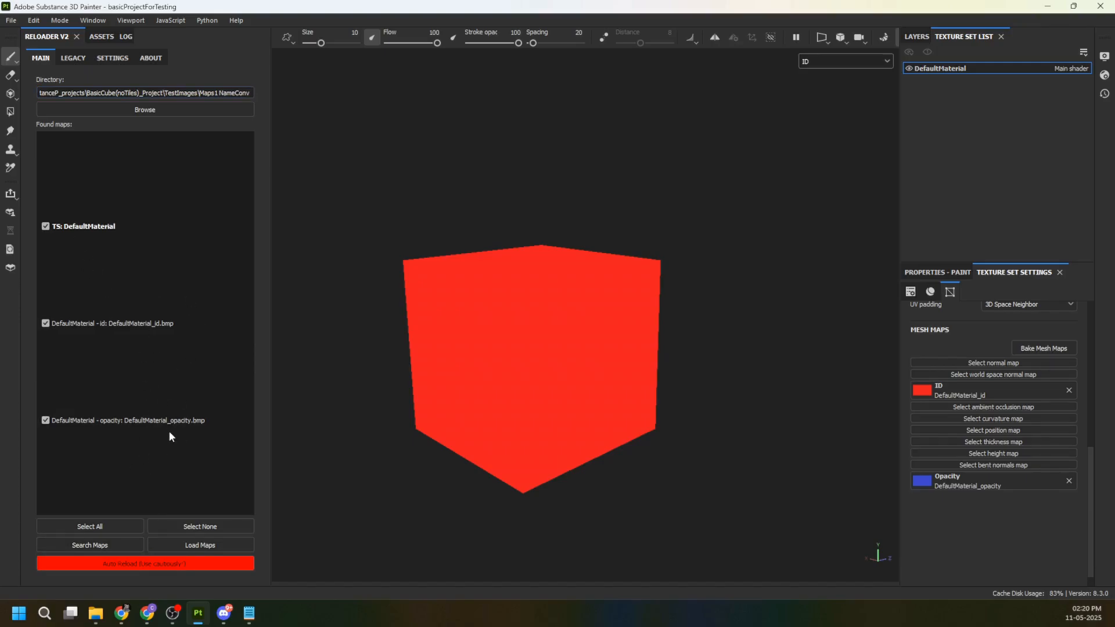
{"action": "left_click", "coordinate": [244, 546]}
{"action": "left_click_drag", "start_coordinate": [589, 404], "coordinate": [595, 365], "text": "alt"}
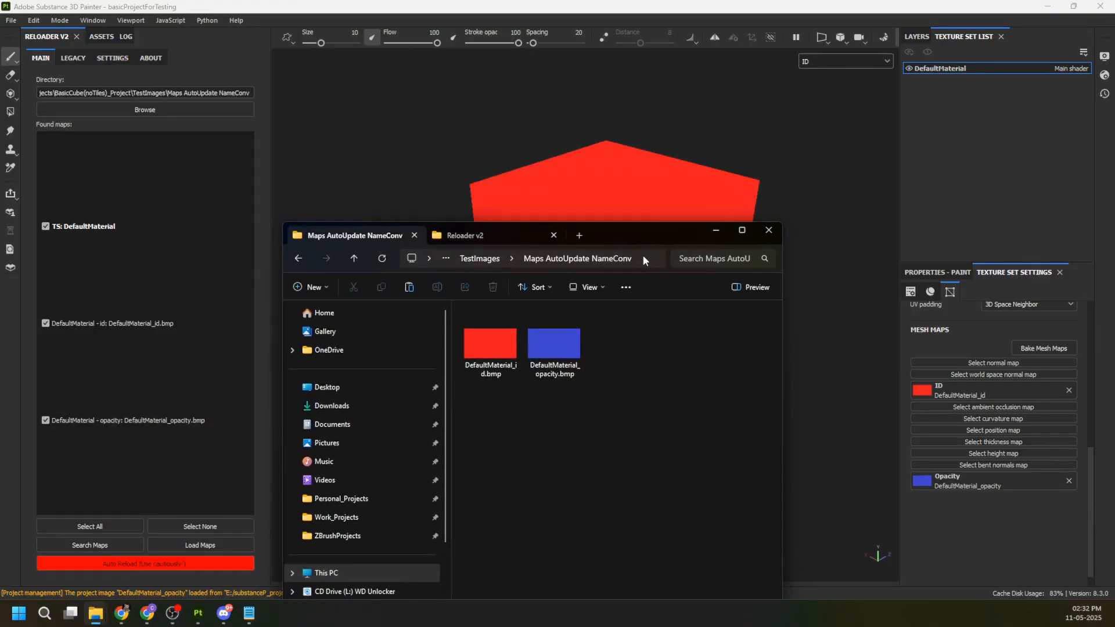
Set the copied path of the TestImages\Maps AutoUpdate NameConv folder as the Reloader directory and search it for maps.
{"action": "left_click", "coordinate": [632, 260]}
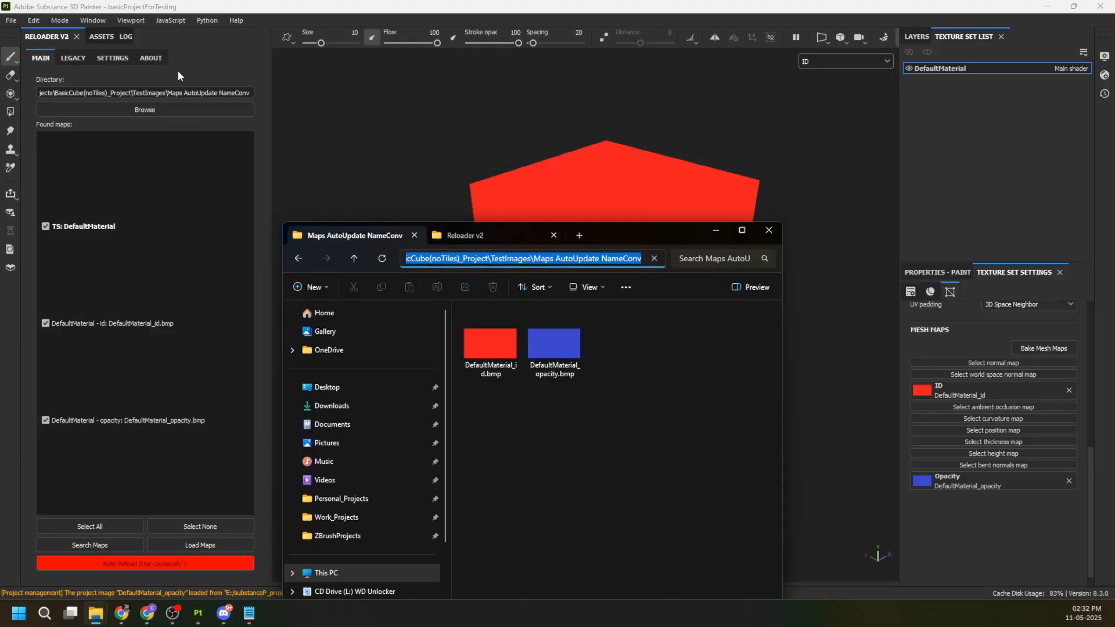
{"action": "left_click", "coordinate": [196, 92]}
{"action": "key", "text": "ctrl+a"}
{"action": "key", "text": "ctrl+v"}
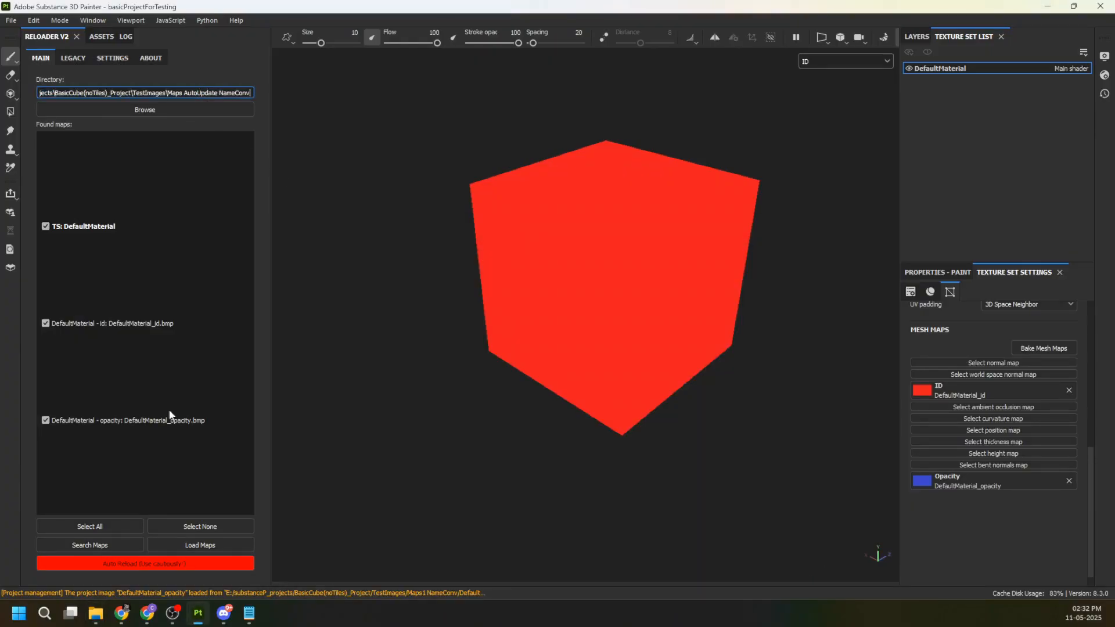
{"action": "left_click", "coordinate": [108, 539]}
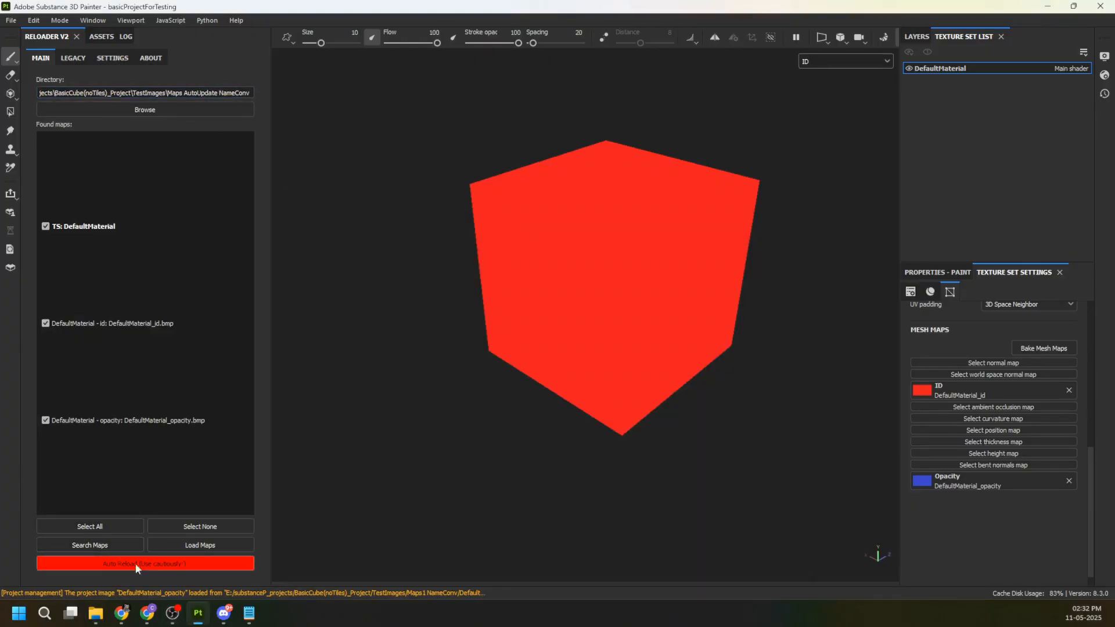
Go from the Maps AutoUpdate NameConv folder up to TestImages in File Explorer and switch on Reloader's Auto Reload.
{"action": "mouse_move", "coordinate": [96, 614]}
{"action": "left_click", "coordinate": [52, 558]}
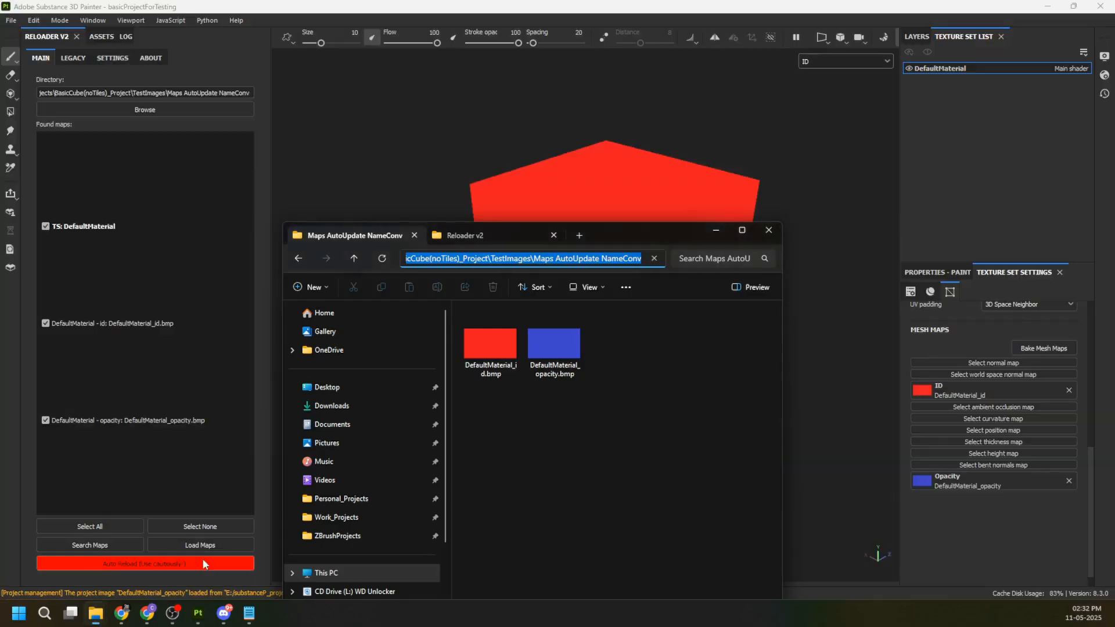
{"action": "left_click", "coordinate": [626, 384]}
{"action": "left_click", "coordinate": [490, 259]}
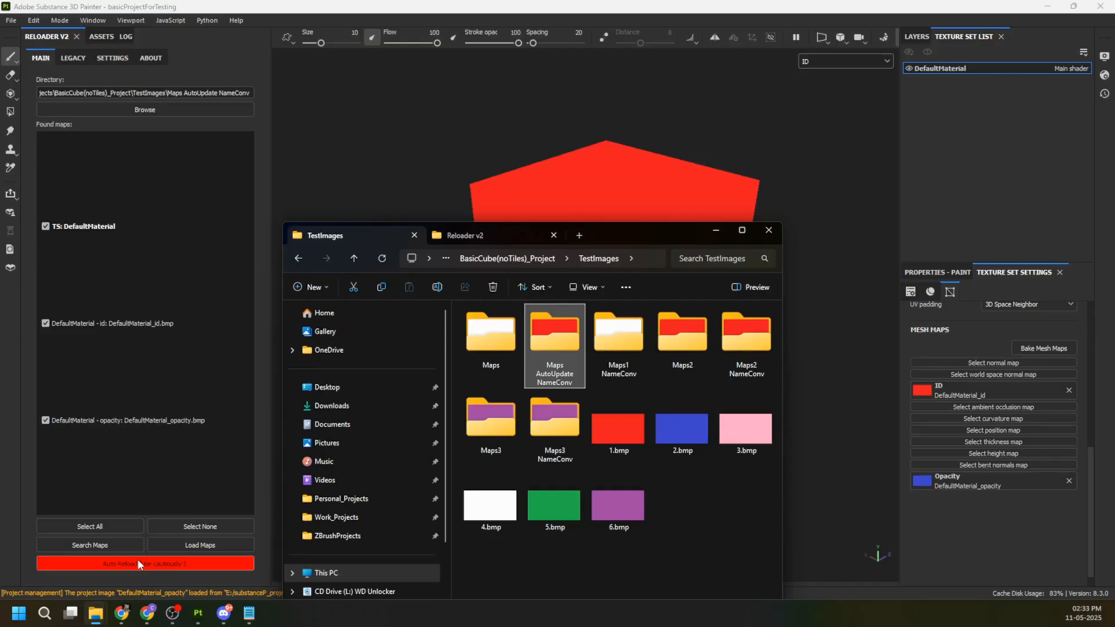
{"action": "left_click", "coordinate": [177, 562]}
Copy both maps from Maps1 NameConv into Maps AutoUpdate NameConv, replacing the existing files, and inspect the cube in Painter.
{"action": "mouse_move", "coordinate": [95, 613]}
{"action": "left_click", "coordinate": [110, 576]}
{"action": "double_click", "coordinate": [618, 366]}
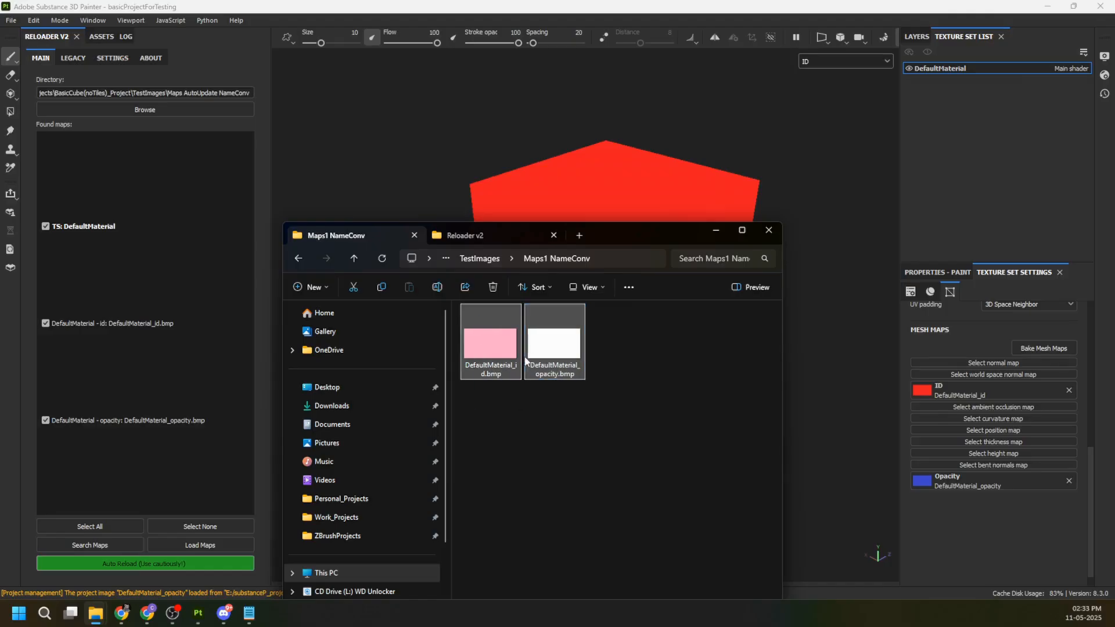
{"action": "left_click", "coordinate": [479, 258]}
{"action": "double_click", "coordinate": [561, 351]}
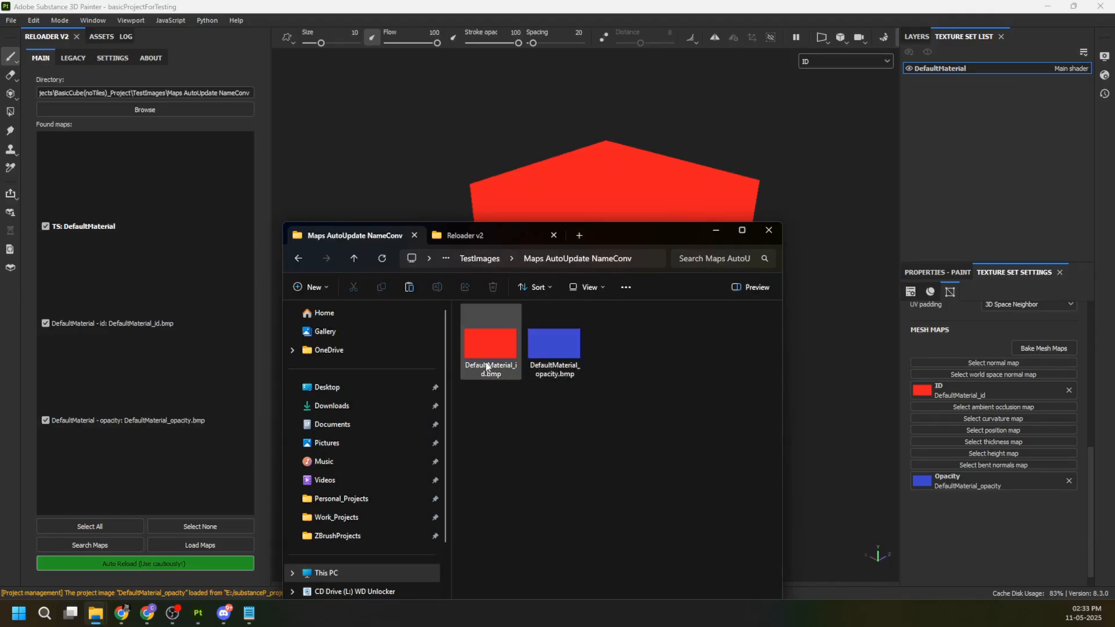
{"action": "key", "text": "ctrl+v"}
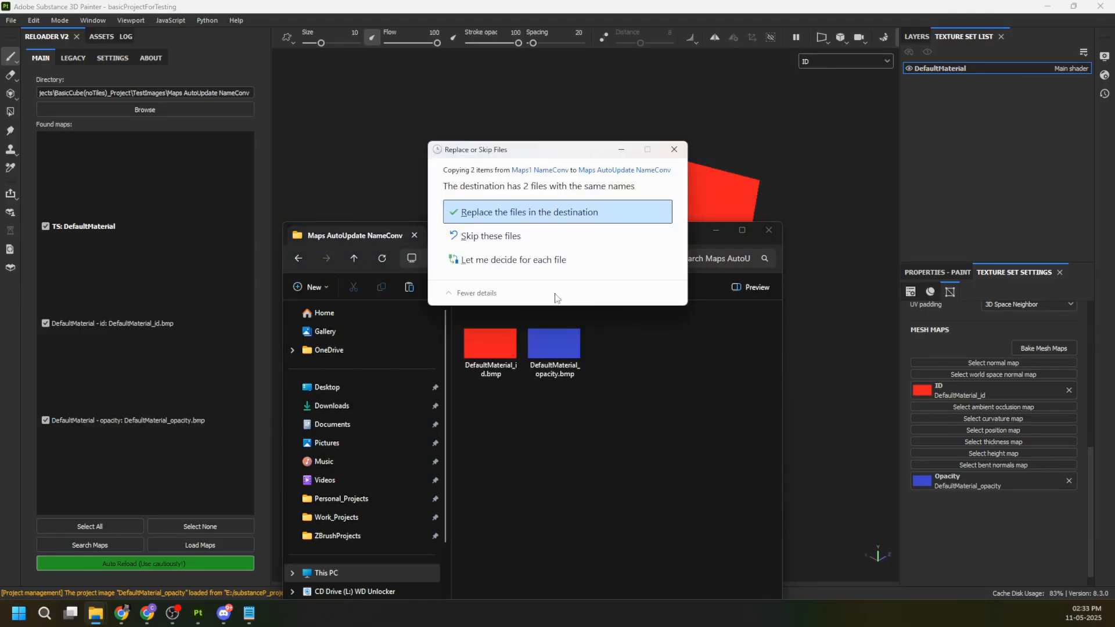
{"action": "left_click", "coordinate": [556, 213]}
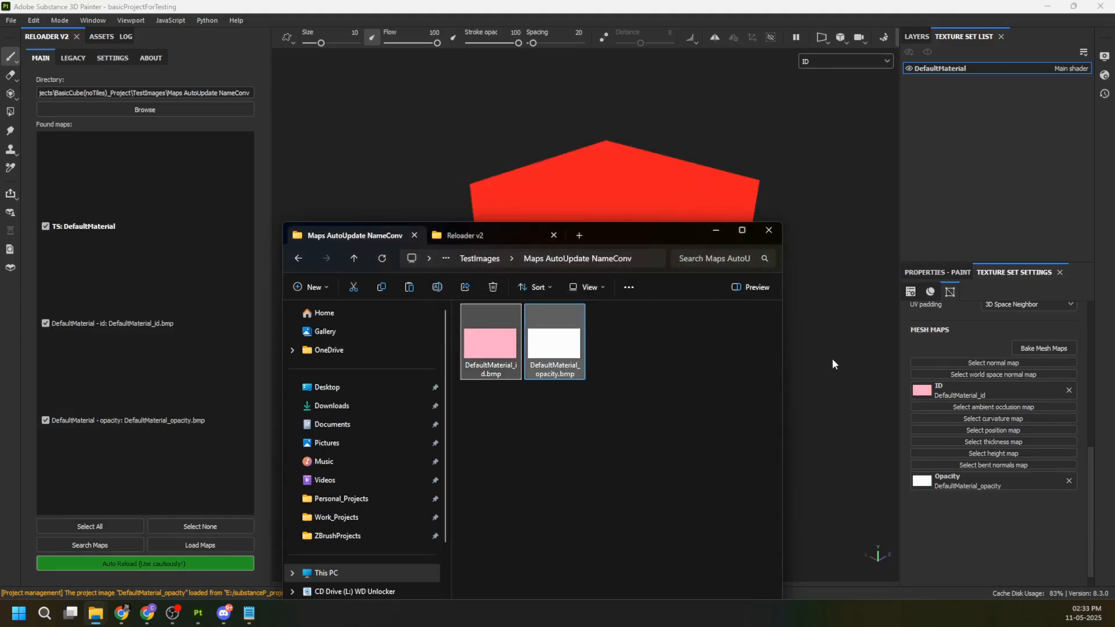
{"action": "left_click", "coordinate": [829, 362]}
{"action": "mouse_move", "coordinate": [722, 326]}
{"action": "left_mouse_down", "text": "alt"}
{"action": "mouse_move", "coordinate": [699, 331]}
{"action": "mouse_move", "coordinate": [611, 256]}
{"action": "mouse_move", "coordinate": [689, 296]}
{"action": "mouse_move", "coordinate": [638, 235]}
{"action": "left_mouse_up", "text": "alt"}
Overwrite the files in Maps AutoUpdate NameConv with the id and opacity maps from Maps3 NameConv, and inspect the cube in Painter.
{"action": "mouse_move", "coordinate": [96, 613]}
{"action": "left_click", "coordinate": [58, 560]}
{"action": "left_click", "coordinate": [494, 258]}
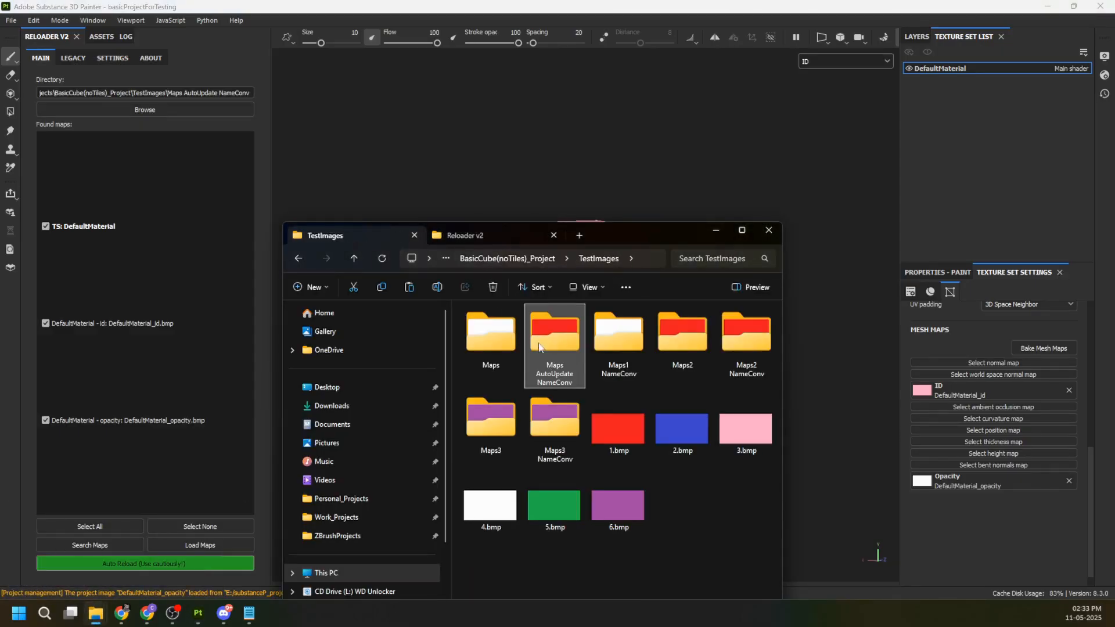
{"action": "double_click", "coordinate": [549, 400]}
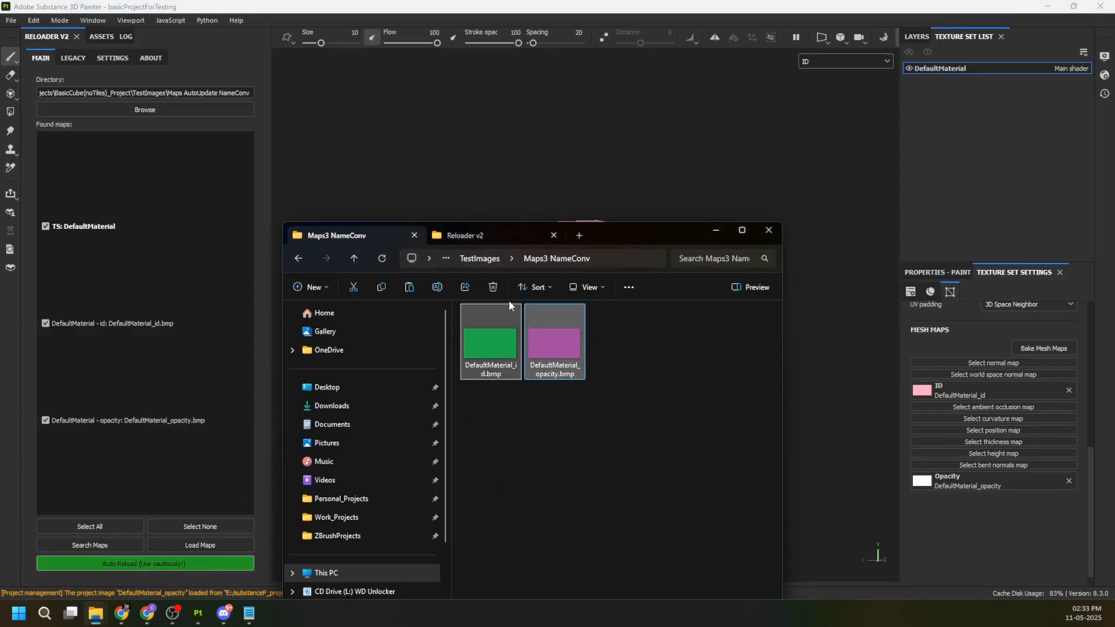
{"action": "left_click", "coordinate": [479, 258]}
{"action": "double_click", "coordinate": [571, 331]}
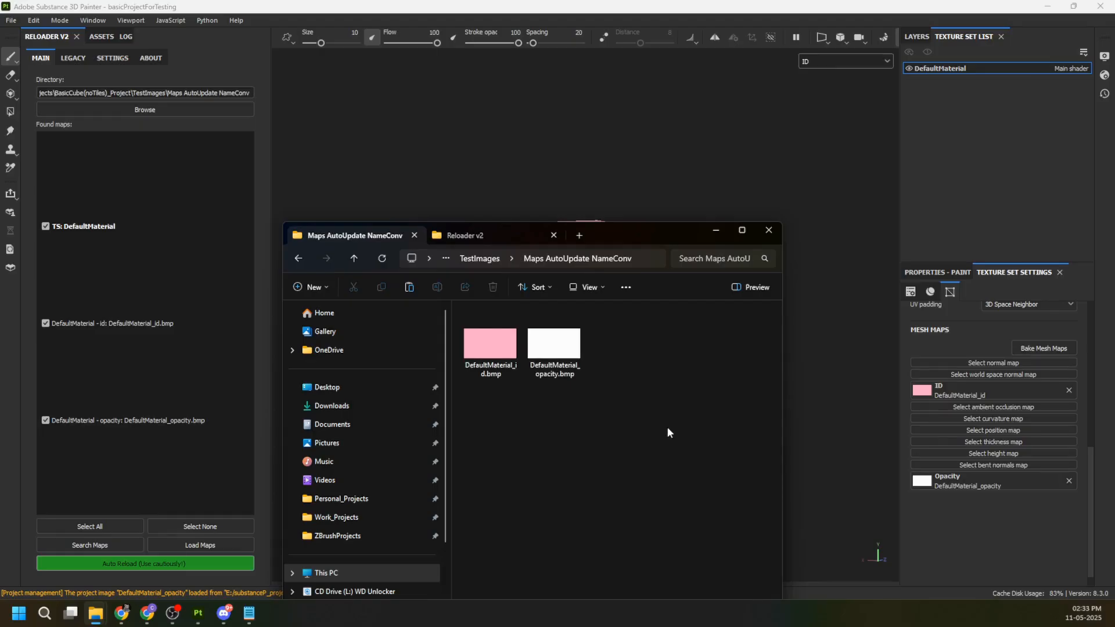
{"action": "key", "text": "ctrl+v"}
{"action": "left_click", "coordinate": [658, 215]}
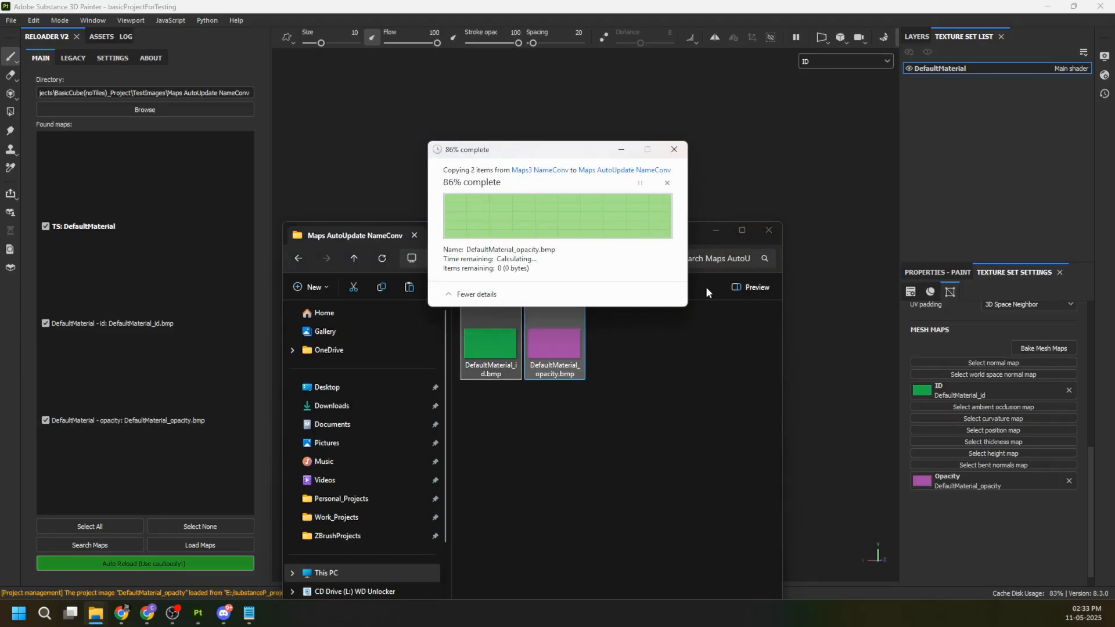
{"action": "left_click", "coordinate": [812, 270]}
{"action": "mouse_move", "coordinate": [679, 315]}
{"action": "left_mouse_down", "text": "alt"}
{"action": "mouse_move", "coordinate": [498, 192]}
{"action": "mouse_move", "coordinate": [523, 231]}
{"action": "left_mouse_up", "text": "alt"}
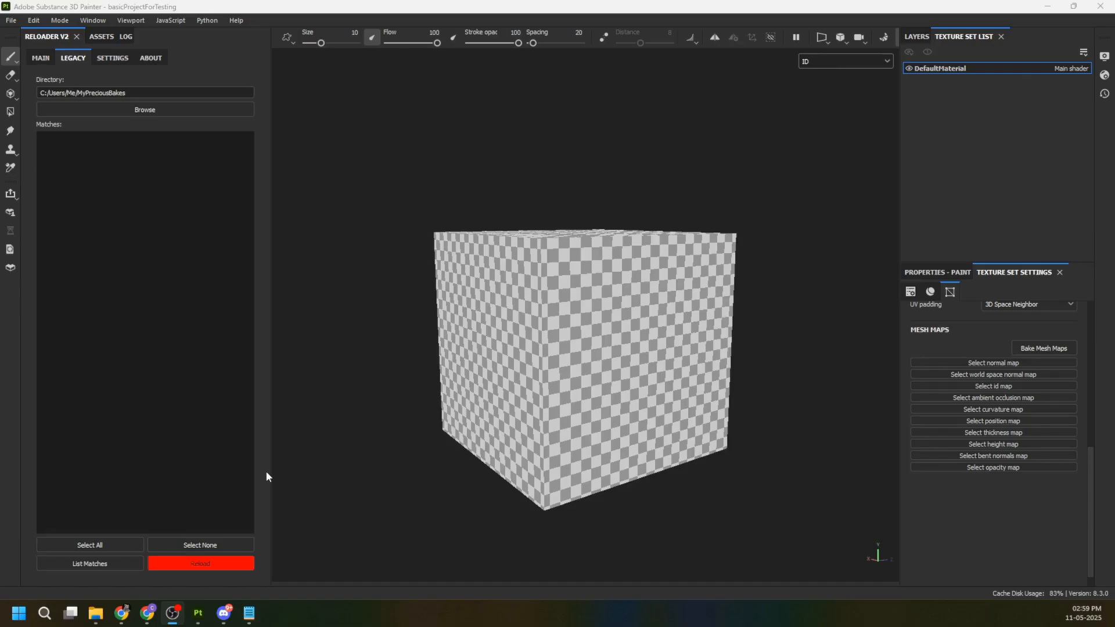
Assign the project textures ID_map_test and Opacity_map_test to DefaultMaterial's ID and Opacity mesh map slots.
{"action": "left_click", "coordinate": [101, 36]}
{"action": "left_click_drag", "start_coordinate": [122, 123], "coordinate": [994, 386]}
{"action": "left_click_drag", "start_coordinate": [201, 123], "coordinate": [960, 475]}
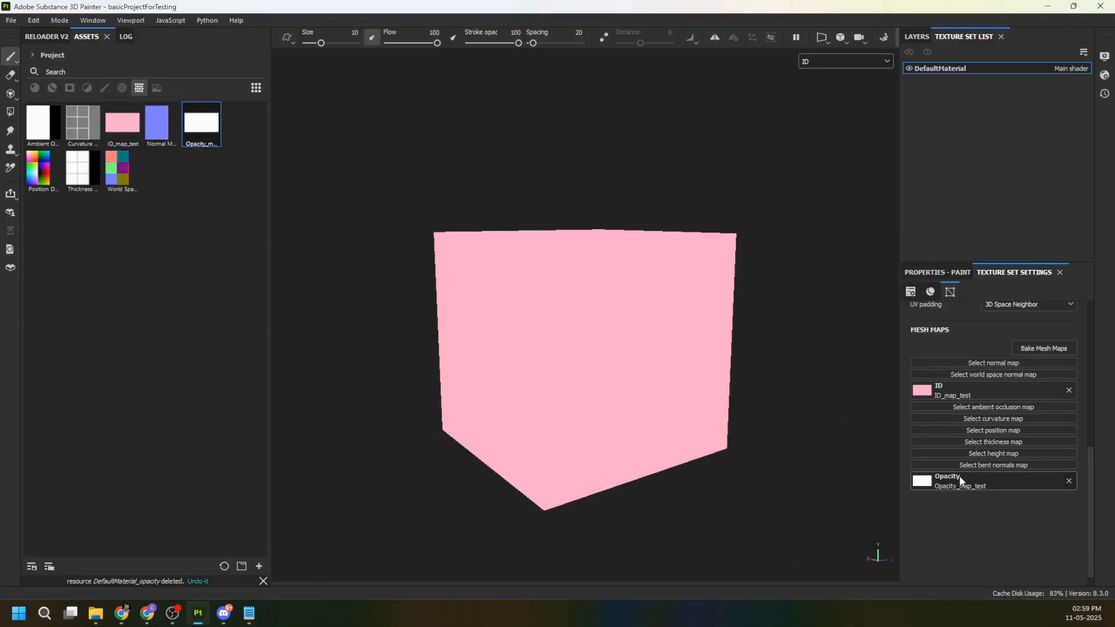
Set Reloader's Legacy directory to E:\substanceP_projects\BasicCube(noTiles)_Project\TestImages\Maps2, copying the path from File Explorer.
{"action": "left_click", "coordinate": [58, 39]}
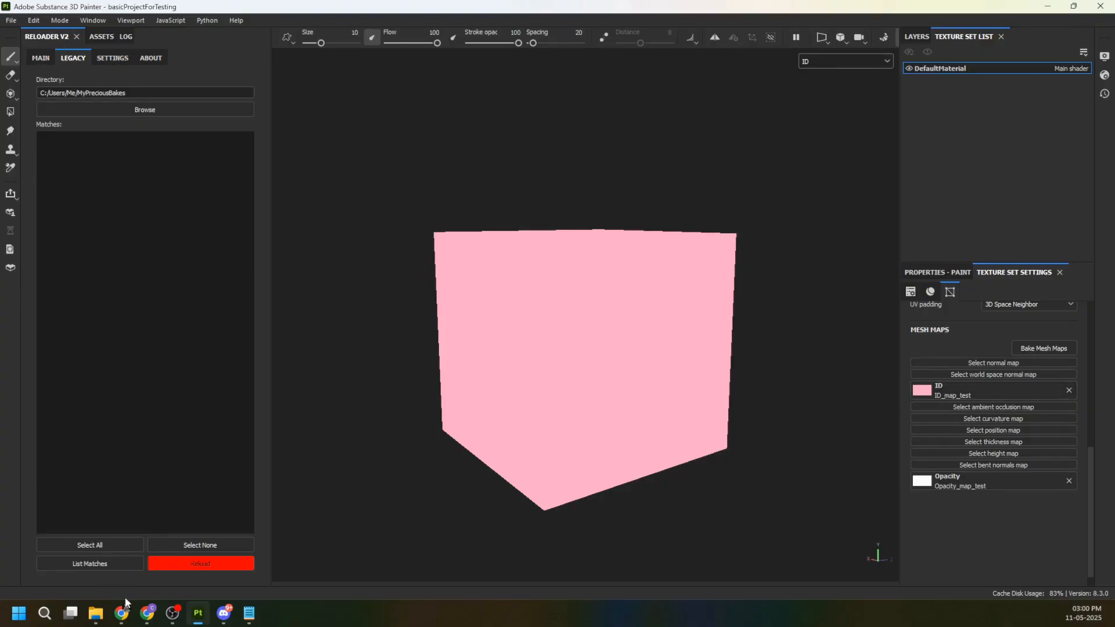
{"action": "mouse_move", "coordinate": [95, 613]}
{"action": "left_click", "coordinate": [74, 557]}
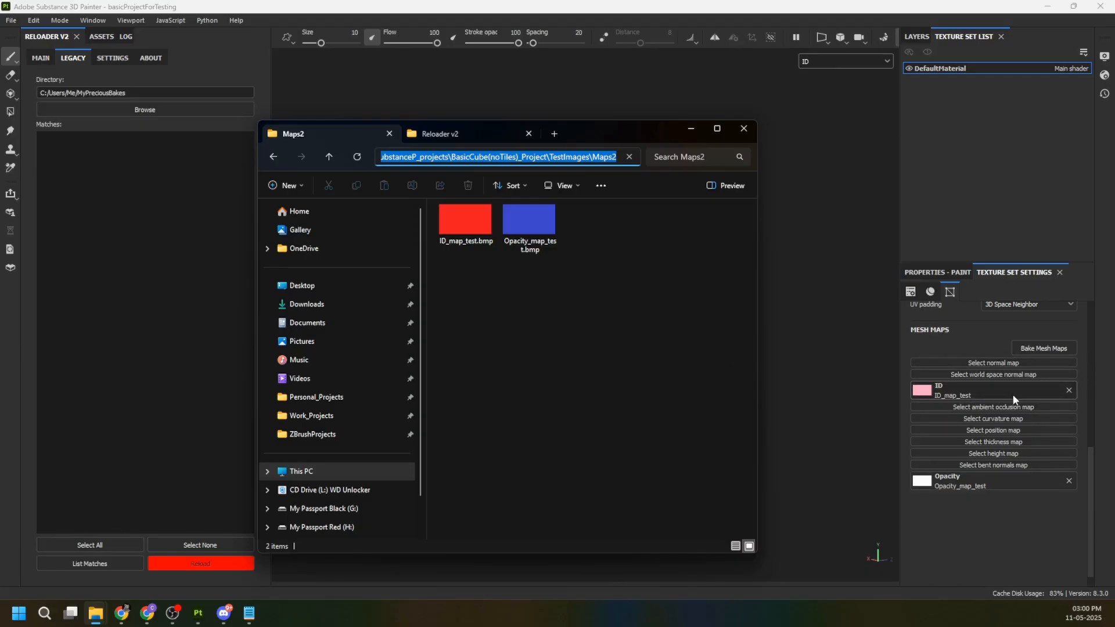
{"action": "left_click", "coordinate": [465, 228]}
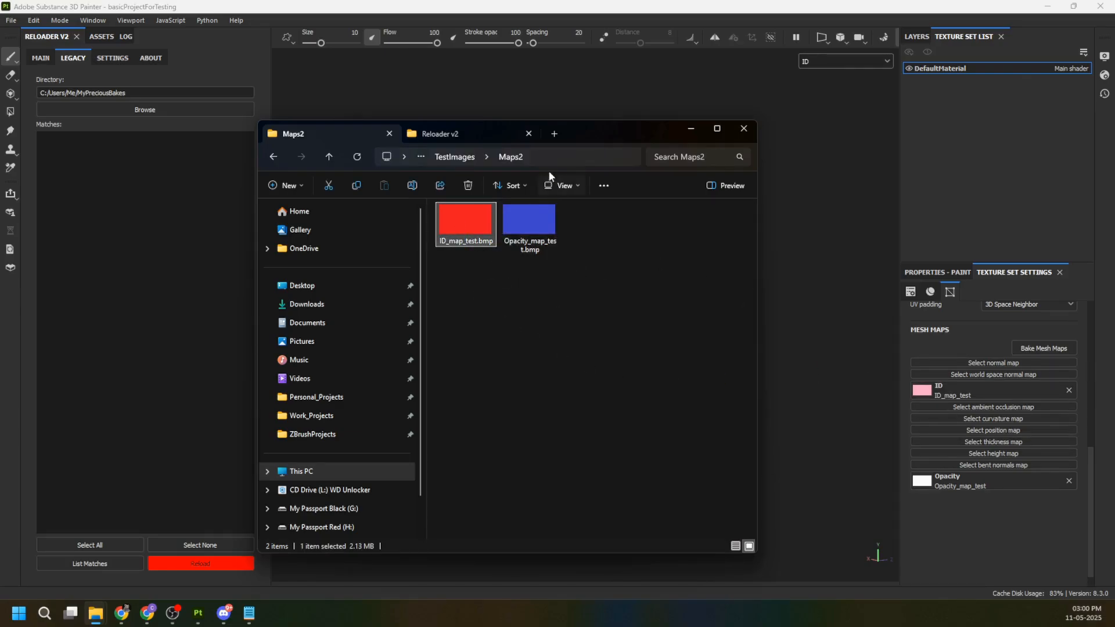
{"action": "left_click", "coordinate": [608, 159]}
{"action": "triple_click", "coordinate": [181, 94]}
{"action": "type", "text": "E:\\substanceP_projects\\BasicCube(noTiles)_Project\\TestImages\\Maps2"}
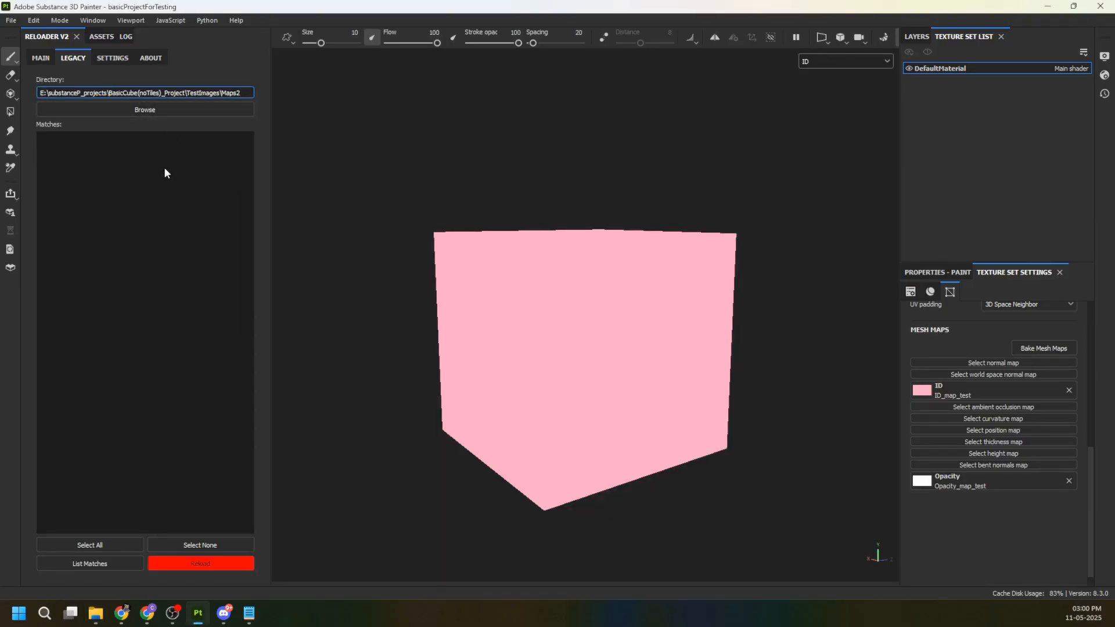
List the matching files in the Legacy directory, reload ID_map_test.bmp and Opacity_map_test.bmp, and inspect the cube.
{"action": "left_click", "coordinate": [108, 565]}
{"action": "left_click", "coordinate": [216, 566]}
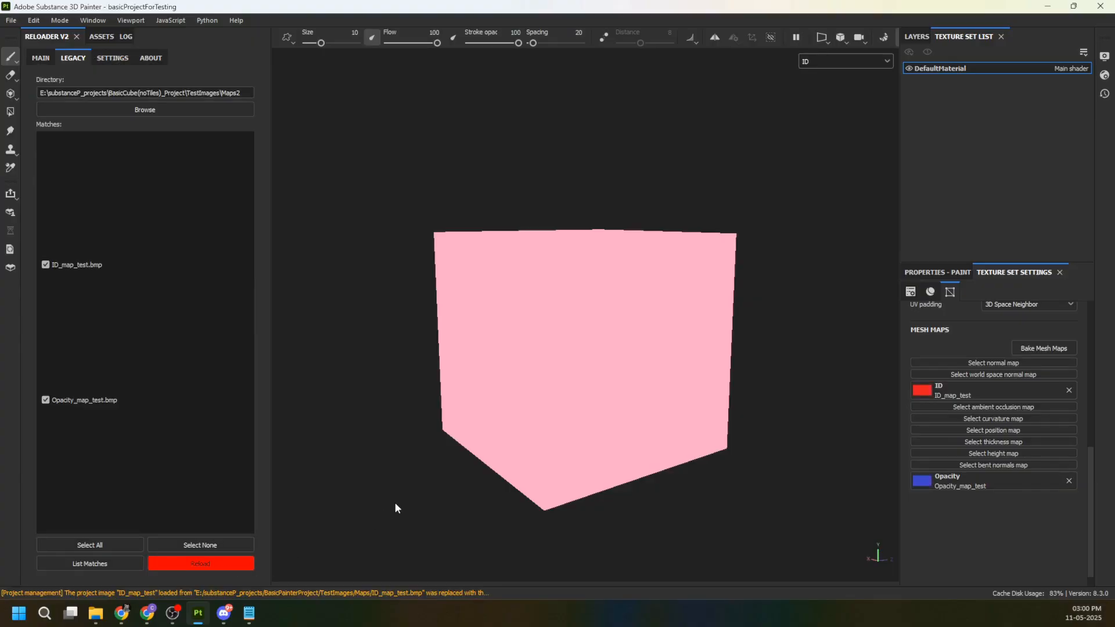
{"action": "scroll", "coordinate": [417, 507], "scroll_direction": "down", "scroll_amount": 3}
{"action": "left_click_drag", "start_coordinate": [417, 506], "coordinate": [540, 453], "text": "alt"}
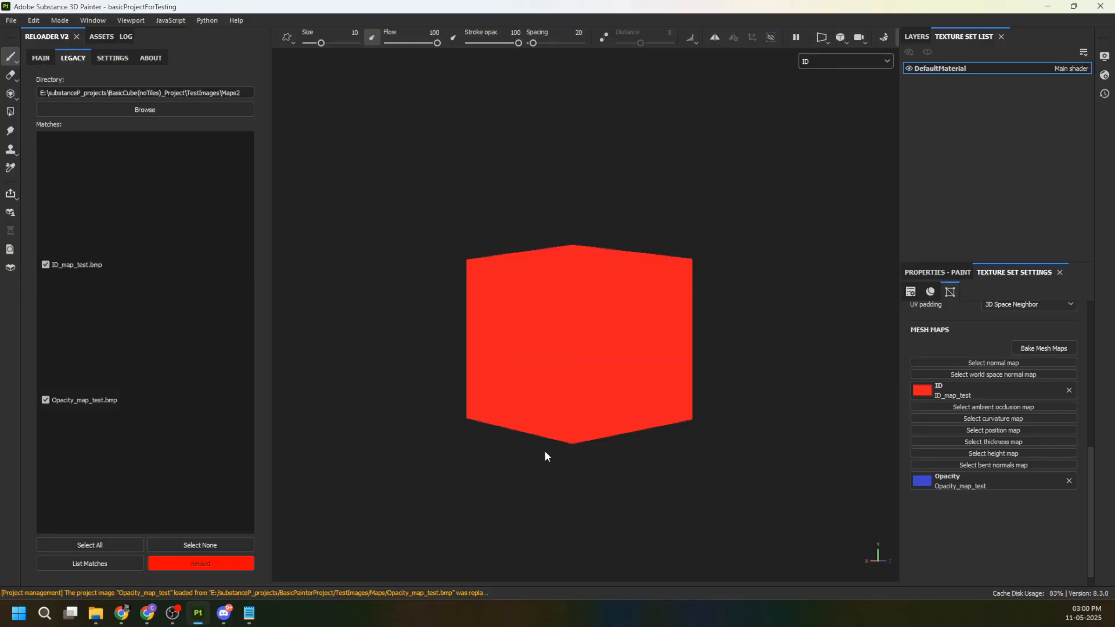
{"action": "left_click", "coordinate": [173, 613]}
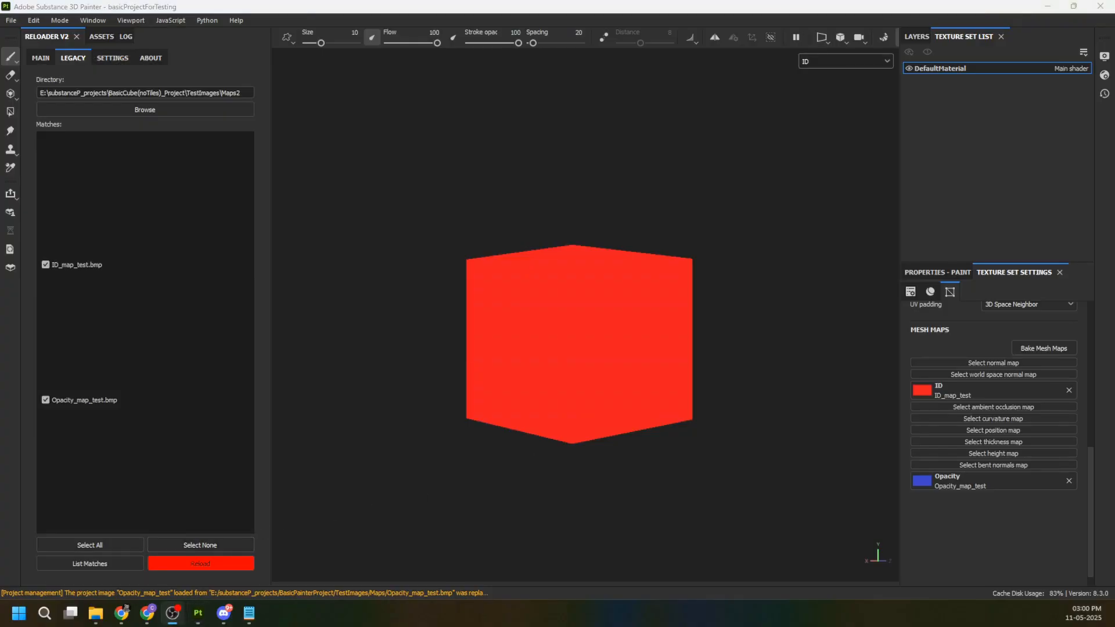
Review Reloader's file check interval and extension filter settings alongside its main and Legacy pages.
{"action": "left_click", "coordinate": [107, 58]}
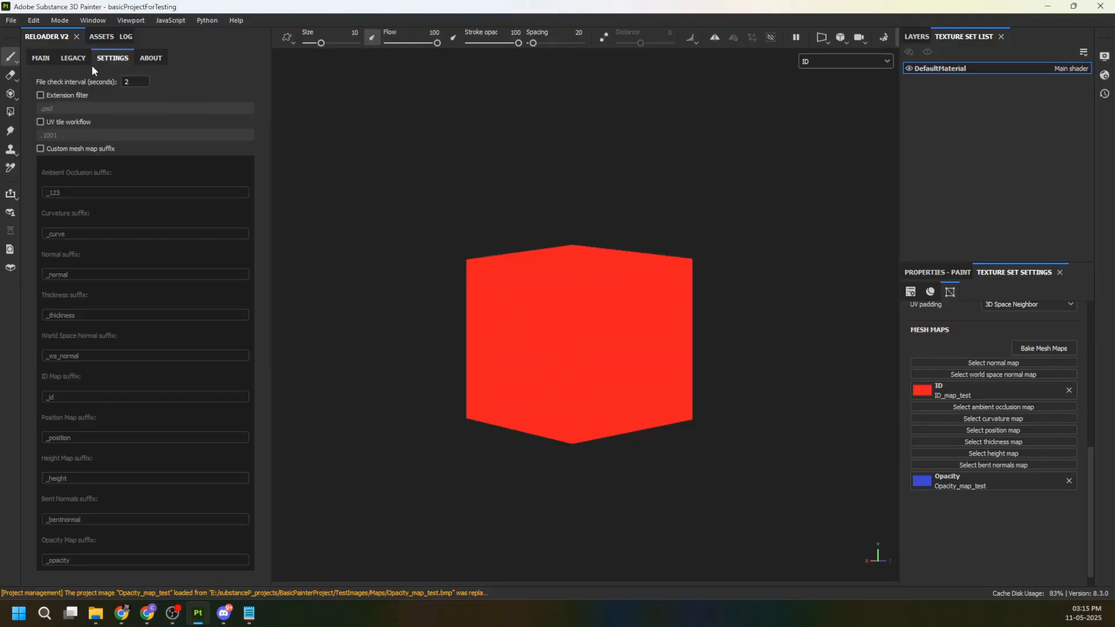
{"action": "left_click", "coordinate": [40, 58]}
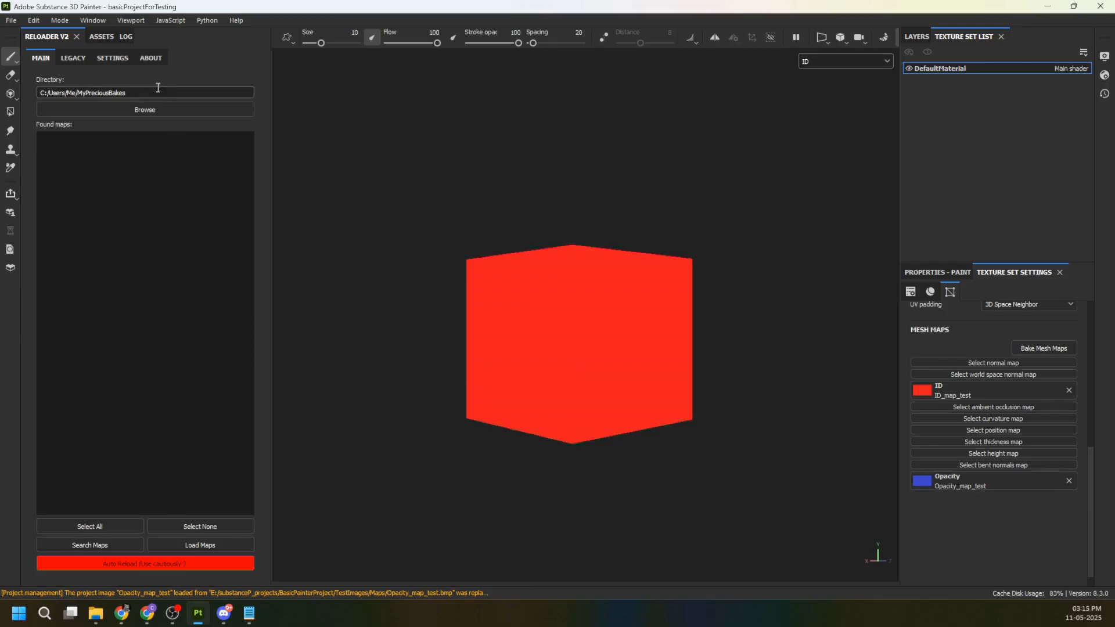
{"action": "left_click", "coordinate": [112, 58]}
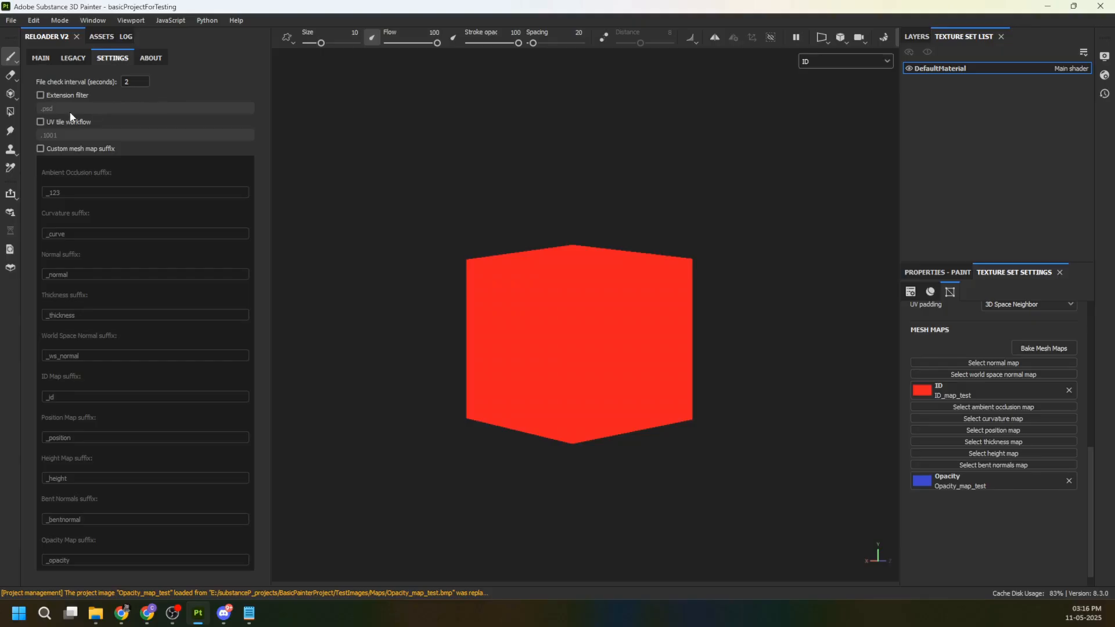
{"action": "left_click", "coordinate": [41, 58]}
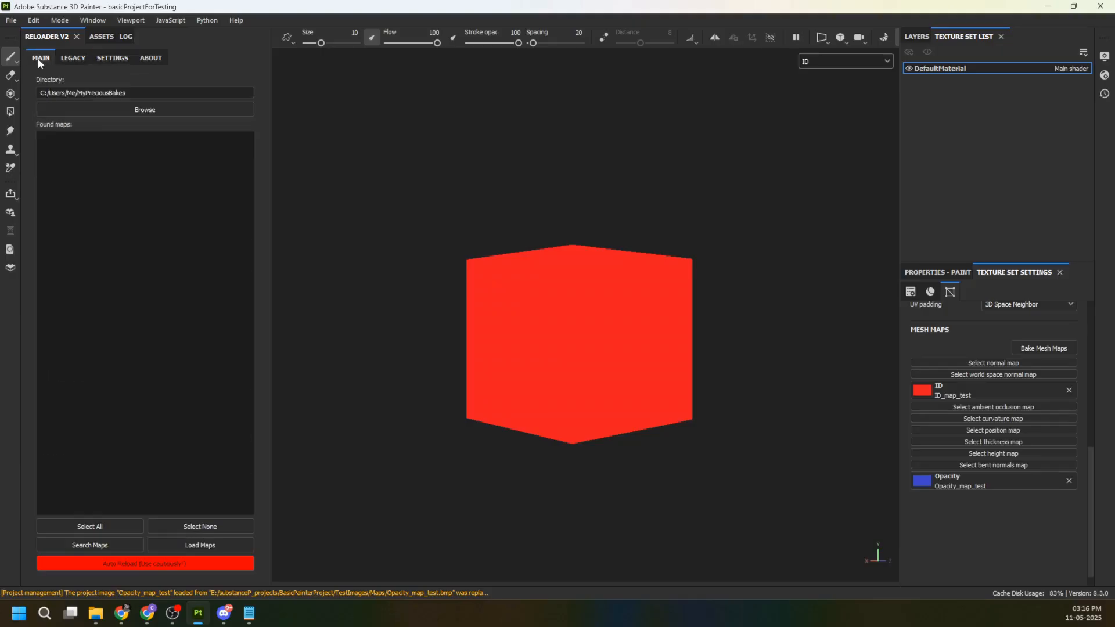
{"action": "left_click", "coordinate": [73, 58]}
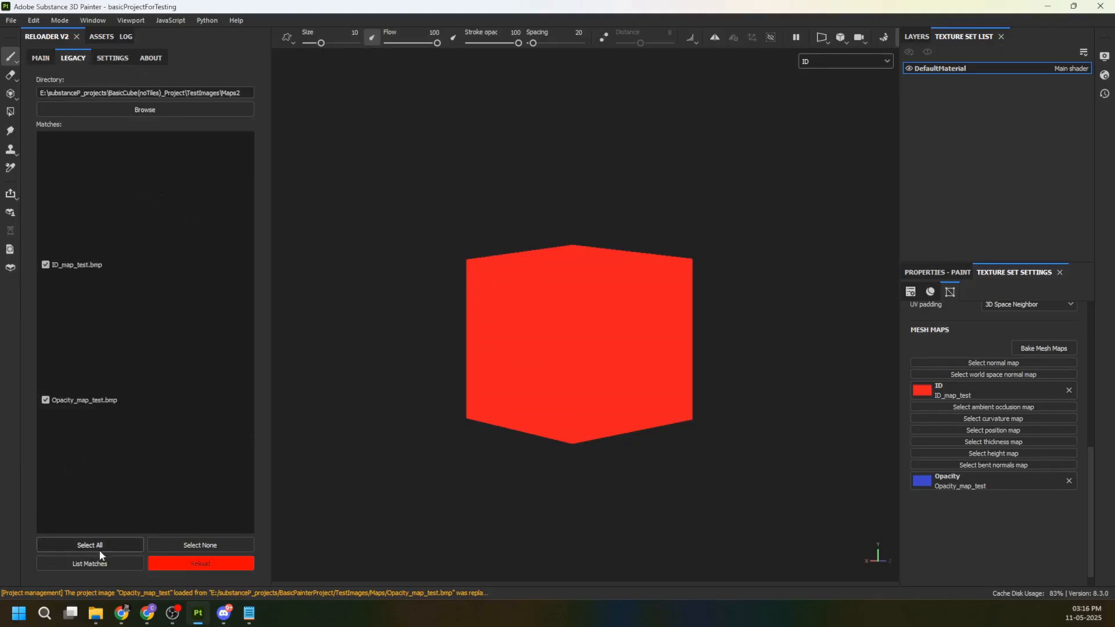
Show Reloader's UV tile workflow setting and examine the tile numbering of the map files in the Maps1 nameConv folder.
{"action": "left_click", "coordinate": [120, 61]}
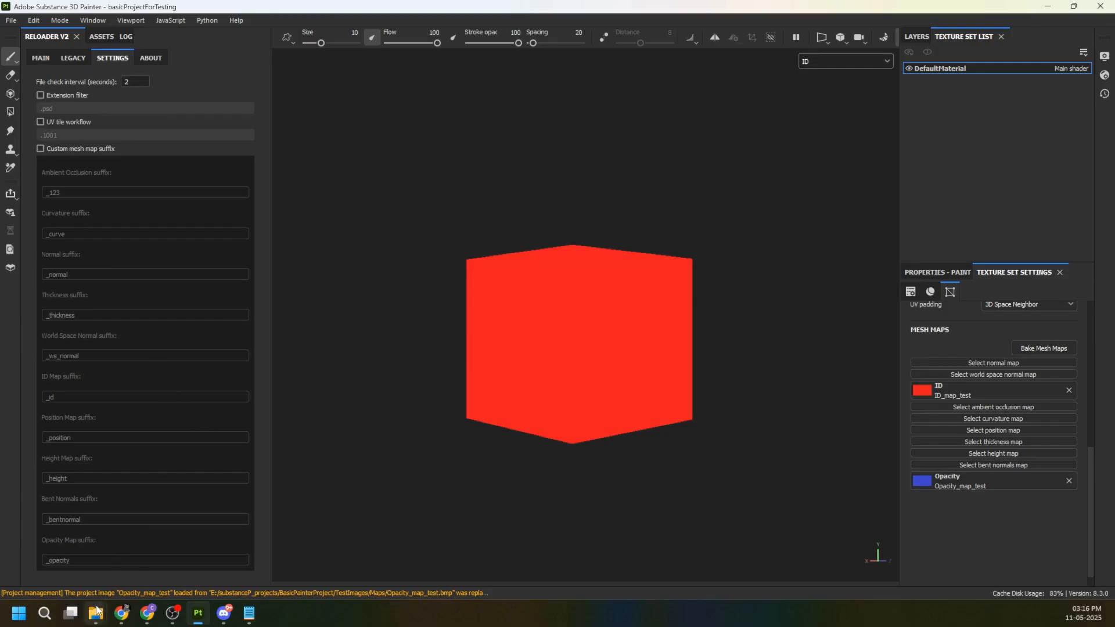
{"action": "mouse_move", "coordinate": [96, 613]}
{"action": "left_click", "coordinate": [68, 558]}
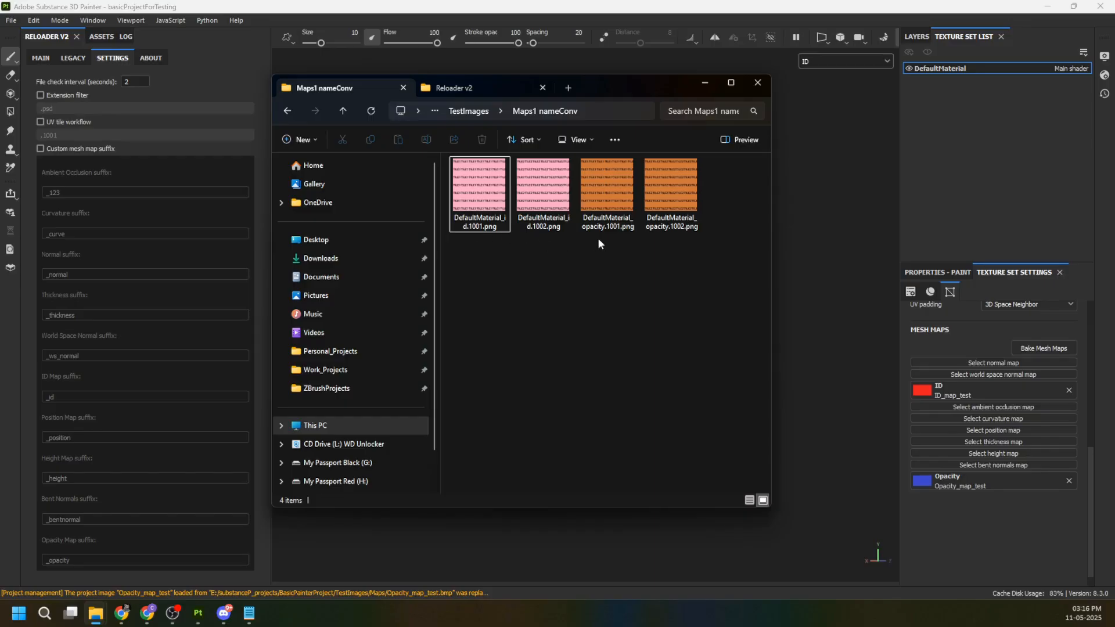
Return to Substance 3D Painter, enable Reloader's custom mesh map suffixes, and set the Ambient Occlusion suffix to _ao, replacing it with _123456.
{"action": "left_click", "coordinate": [809, 349]}
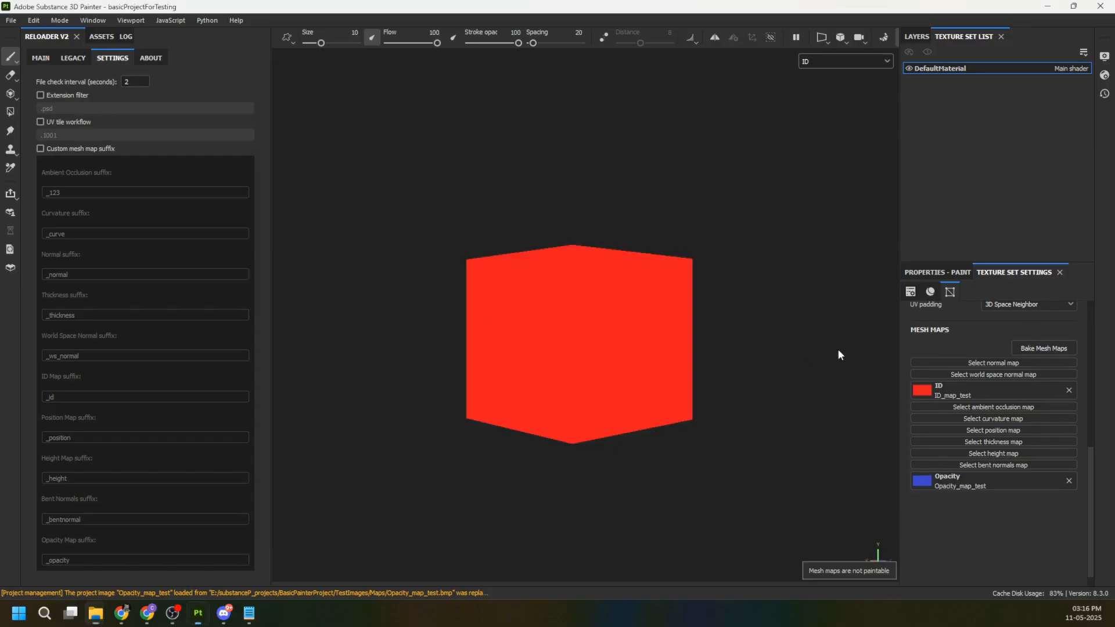
{"action": "left_click", "coordinate": [64, 149]}
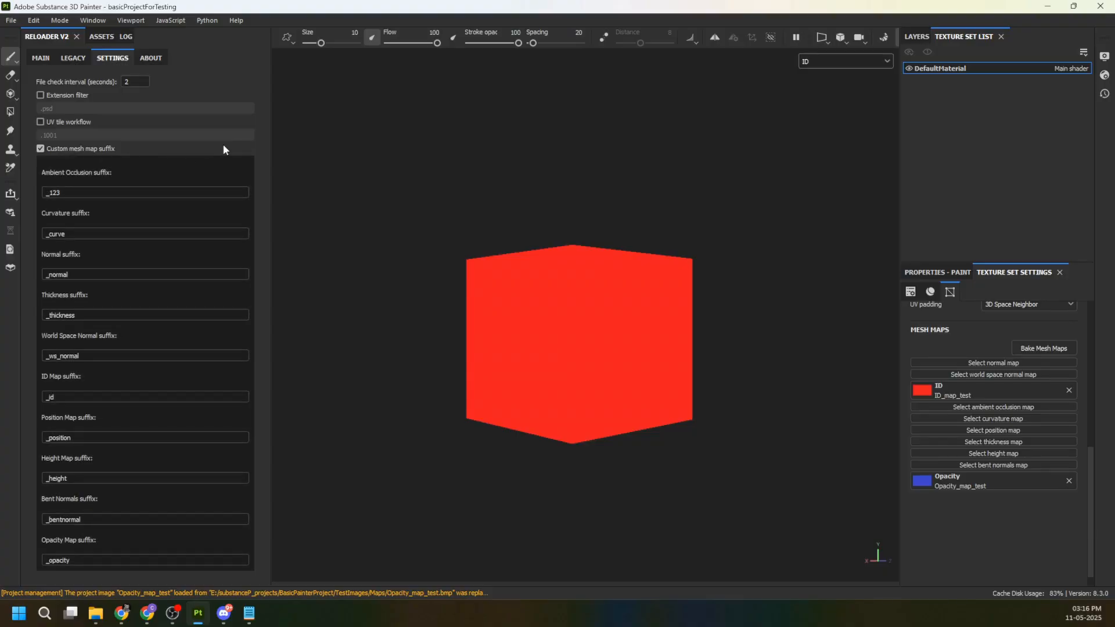
{"action": "left_click_drag", "start_coordinate": [94, 191], "coordinate": [50, 197]}
{"action": "type", "text": "ao"}
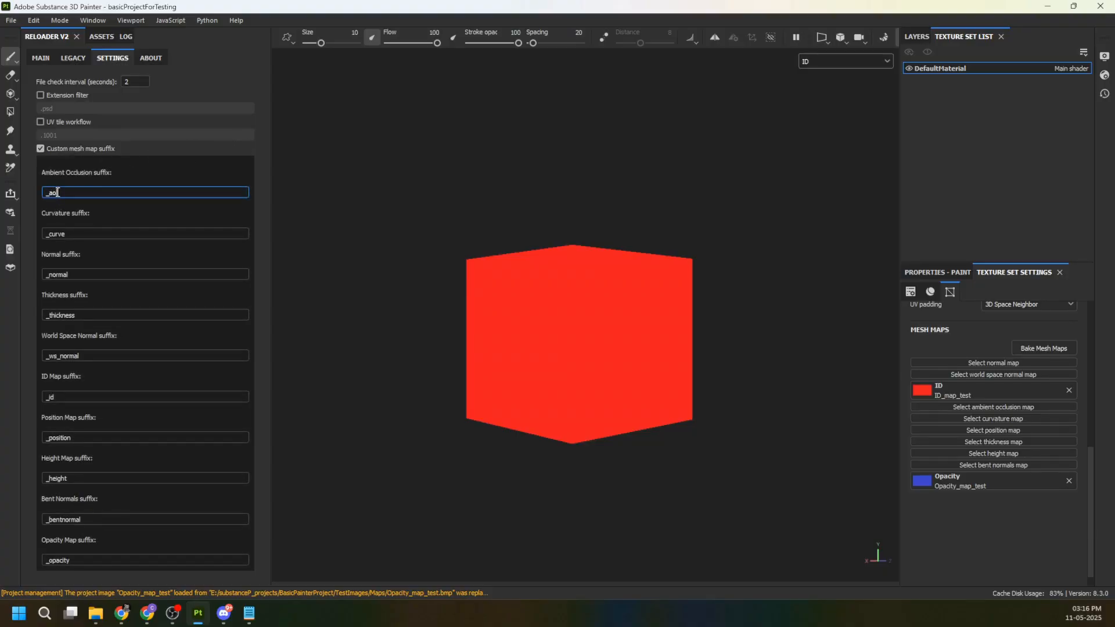
{"action": "left_click_drag", "start_coordinate": [73, 198], "coordinate": [52, 195]}
{"action": "type", "text": "123456"}
Examine the suffix naming of the map files in the Maps1 nameConv folder alongside Reloader's main page and custom suffix settings.
{"action": "left_click", "coordinate": [96, 614]}
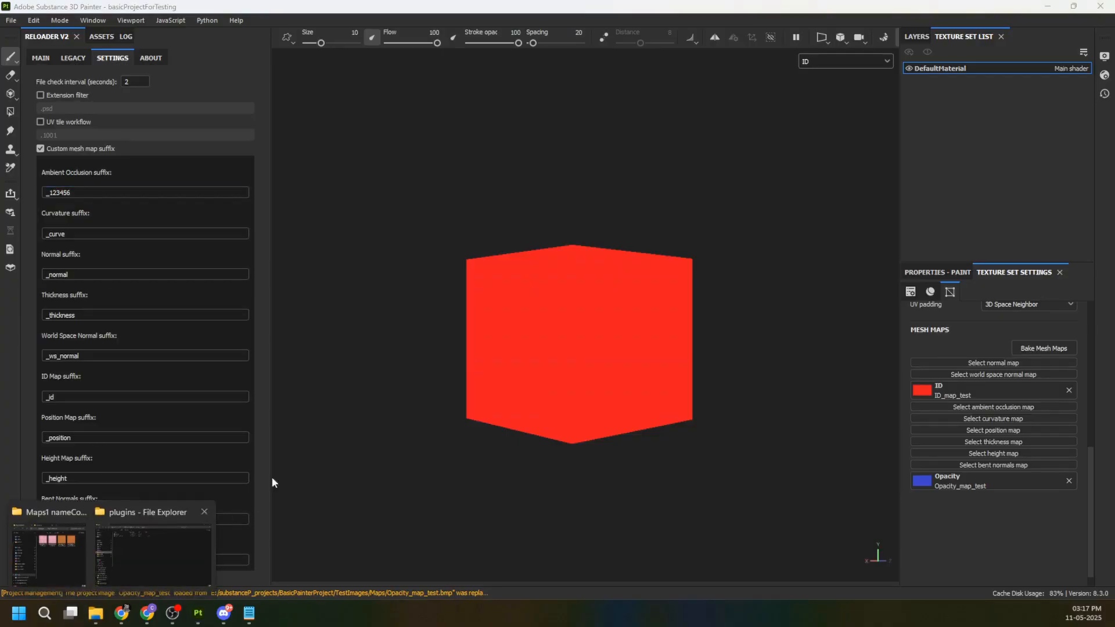
{"action": "left_click", "coordinate": [58, 550]}
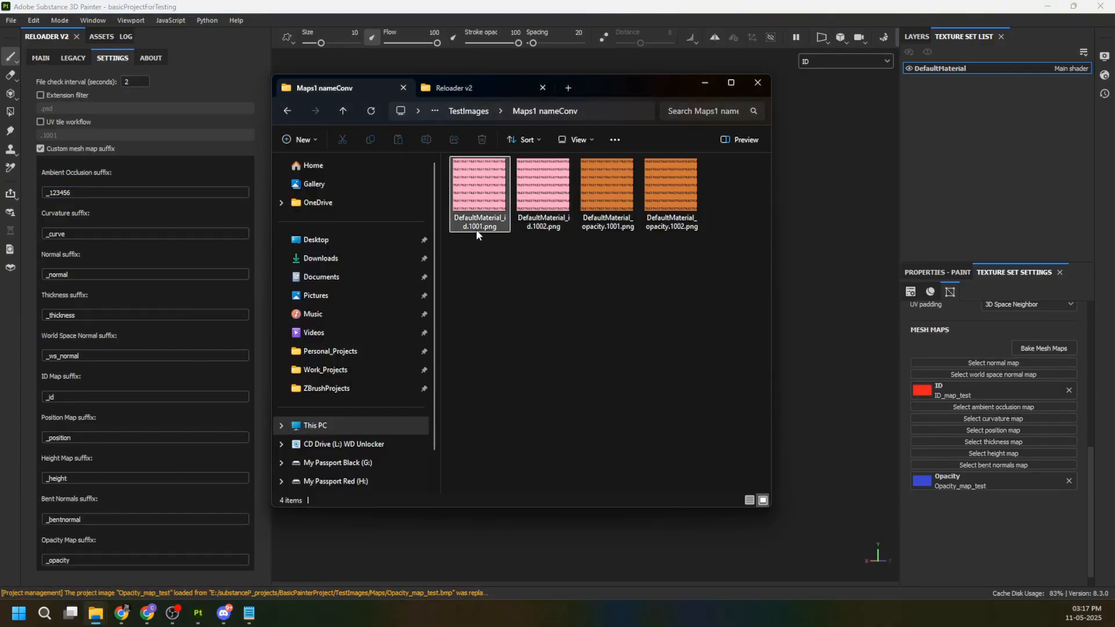
{"action": "left_click", "coordinate": [500, 220]}
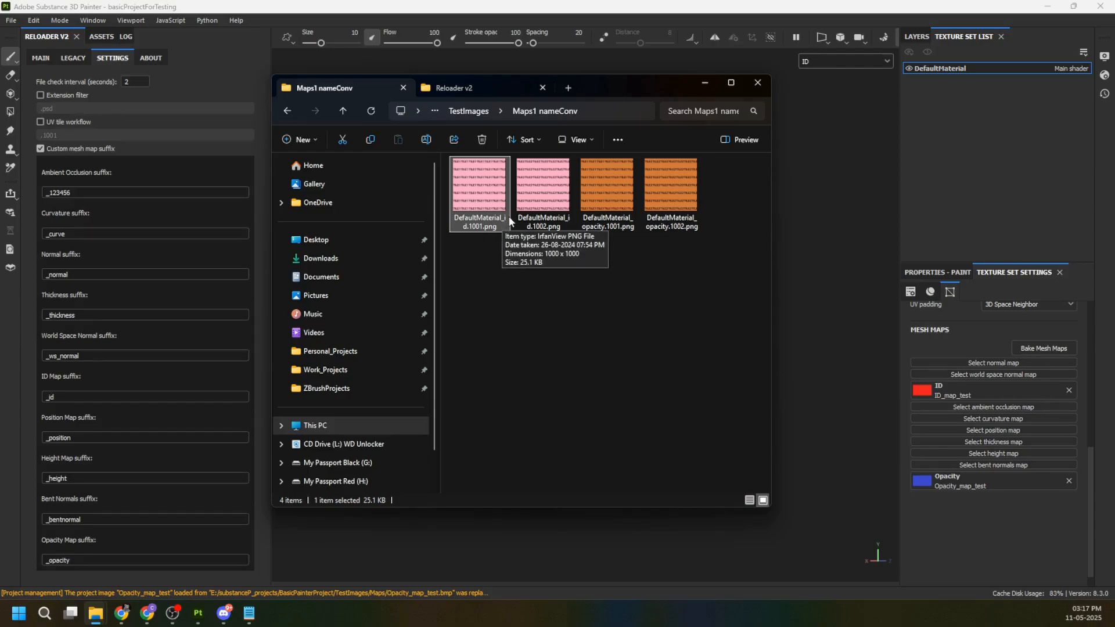
{"action": "left_click", "coordinate": [42, 57]}
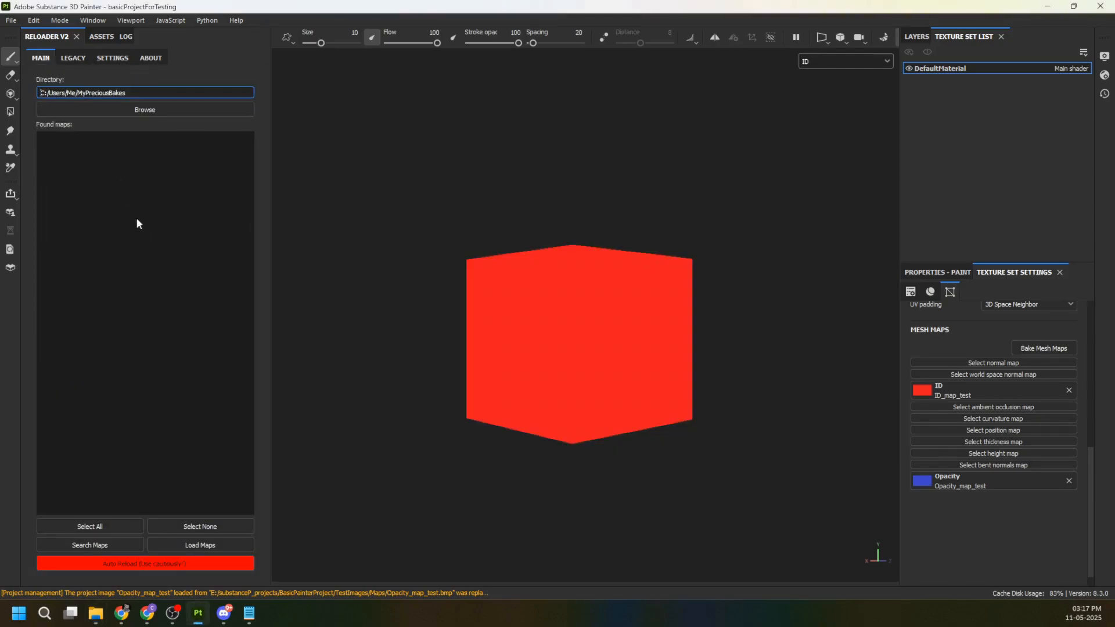
{"action": "left_click", "coordinate": [112, 58]}
{"action": "mouse_move", "coordinate": [96, 613]}
{"action": "left_click", "coordinate": [75, 544]}
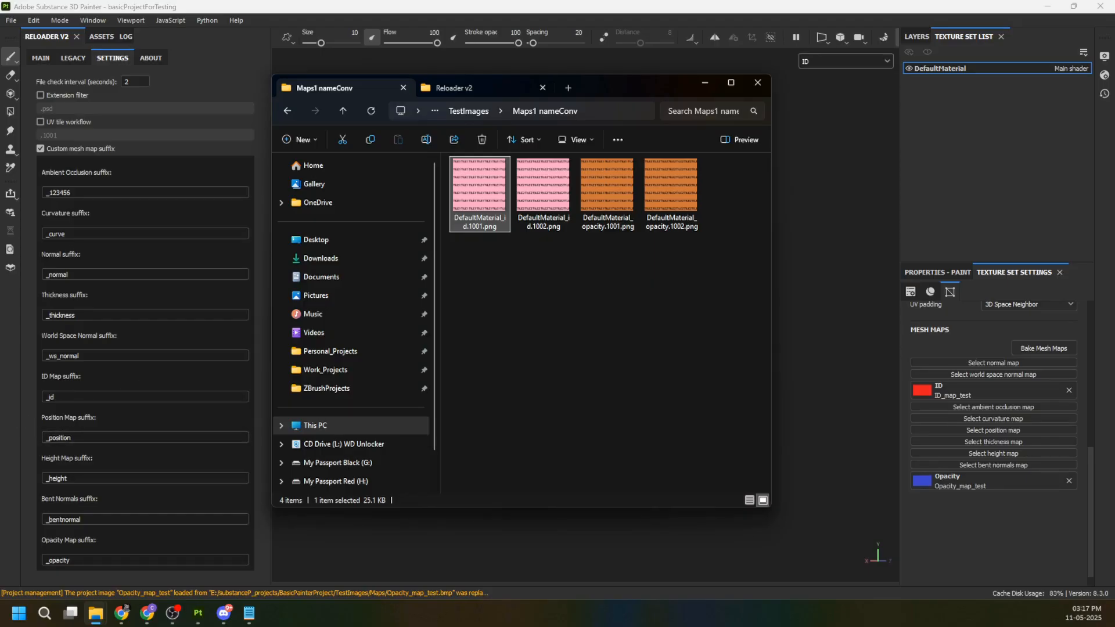
Set the Position Map suffix to _psn and turn off Reloader's custom mesh map suffixes.
{"action": "left_click", "coordinate": [76, 439]}
{"action": "double_click", "coordinate": [54, 437]}
{"action": "type", "text": "psn"}
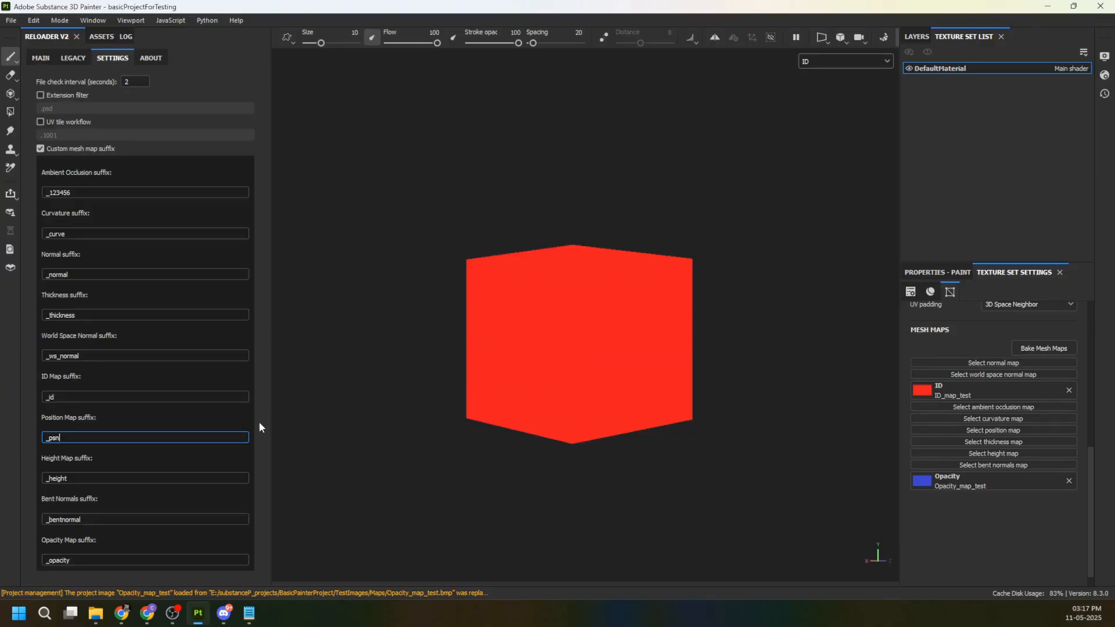
{"action": "left_click", "coordinate": [40, 149]}
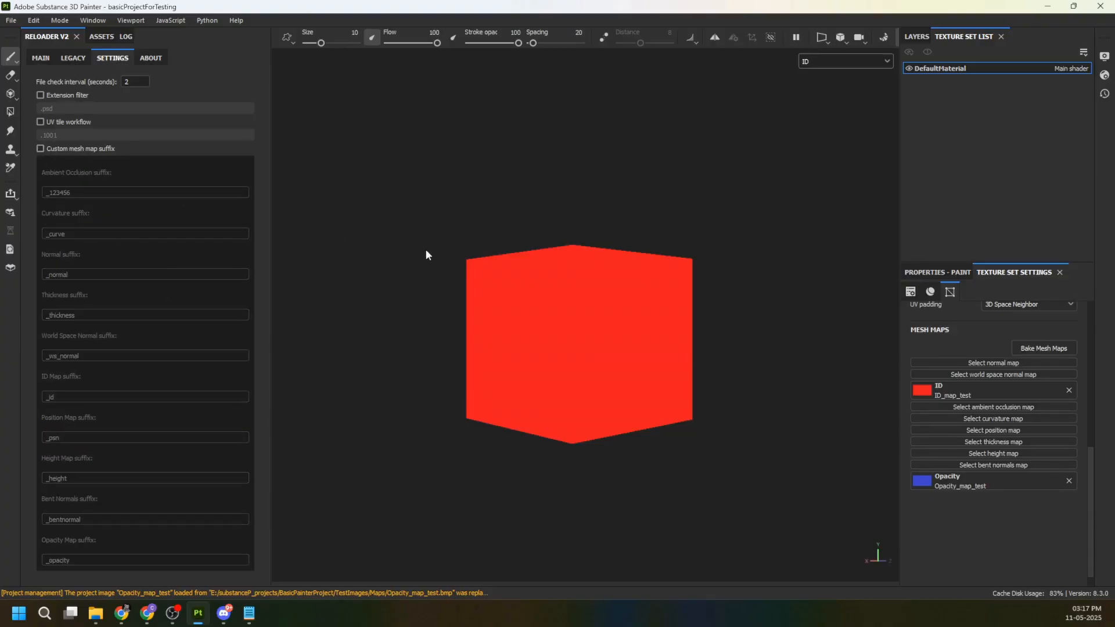